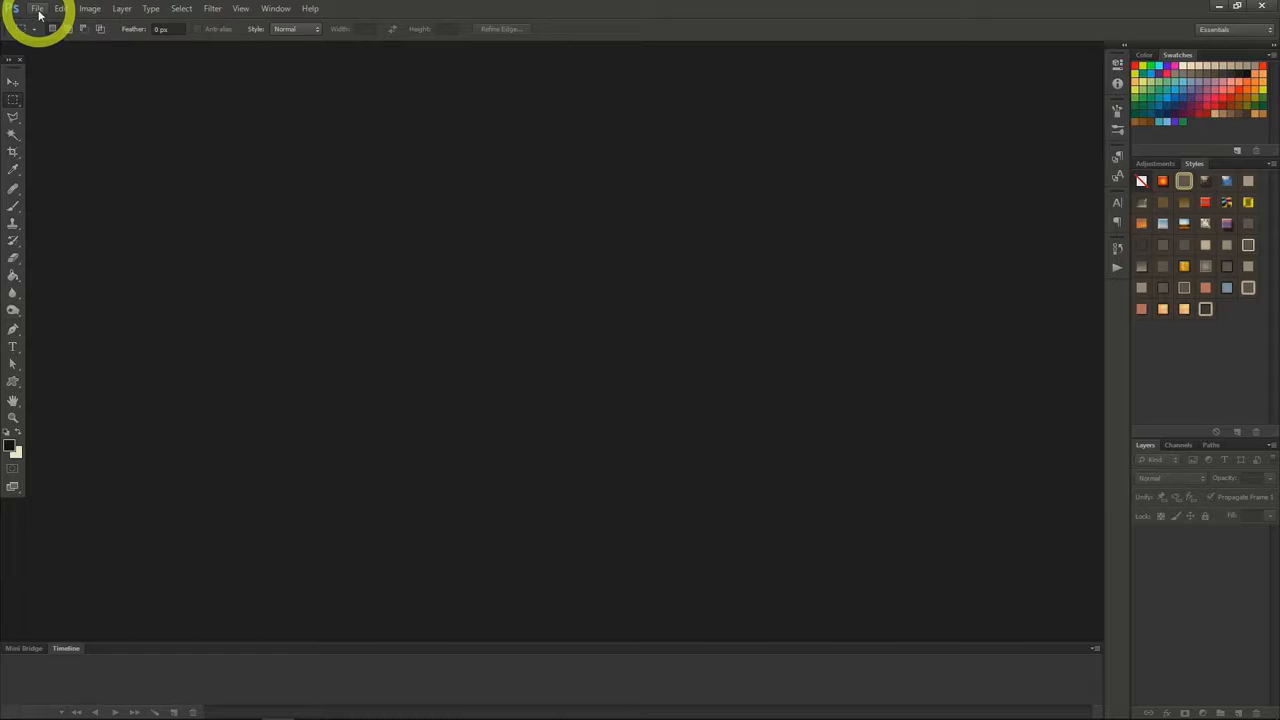
Create a new document with its width and height in inches and its resolution in pixels/inch
left_click(38, 10)
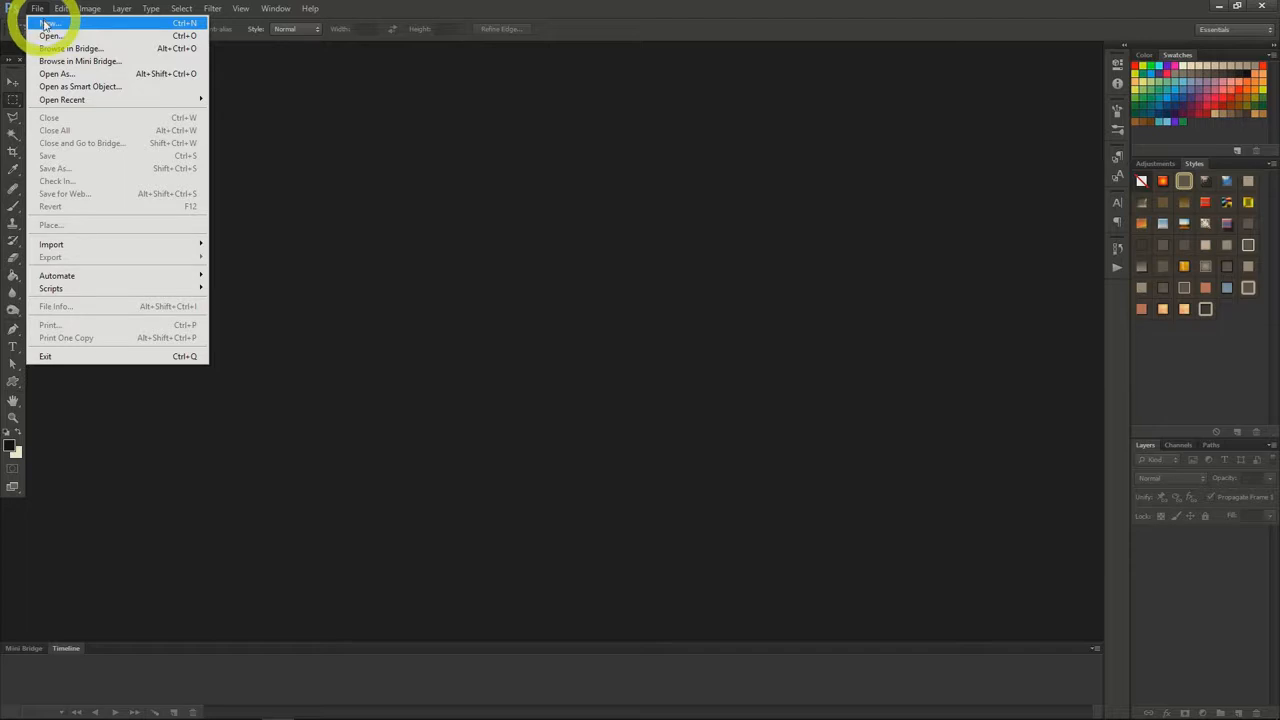
left_click(45, 24)
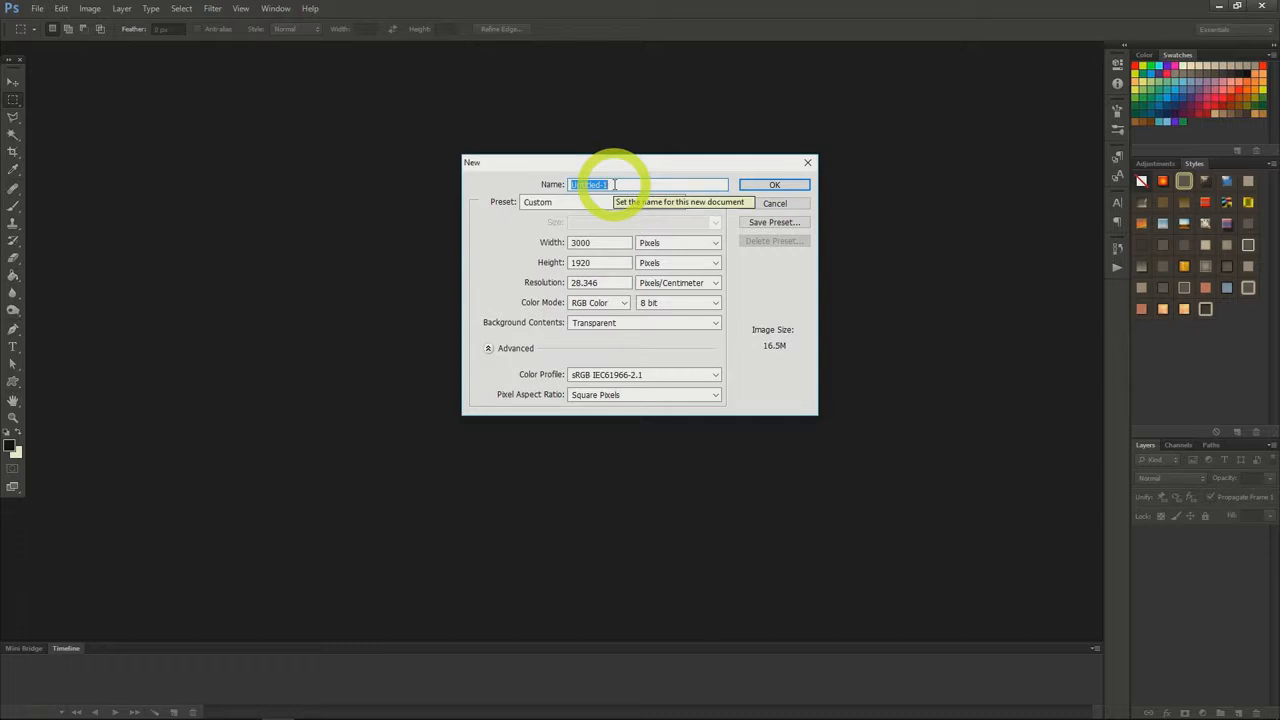
left_click(600, 242)
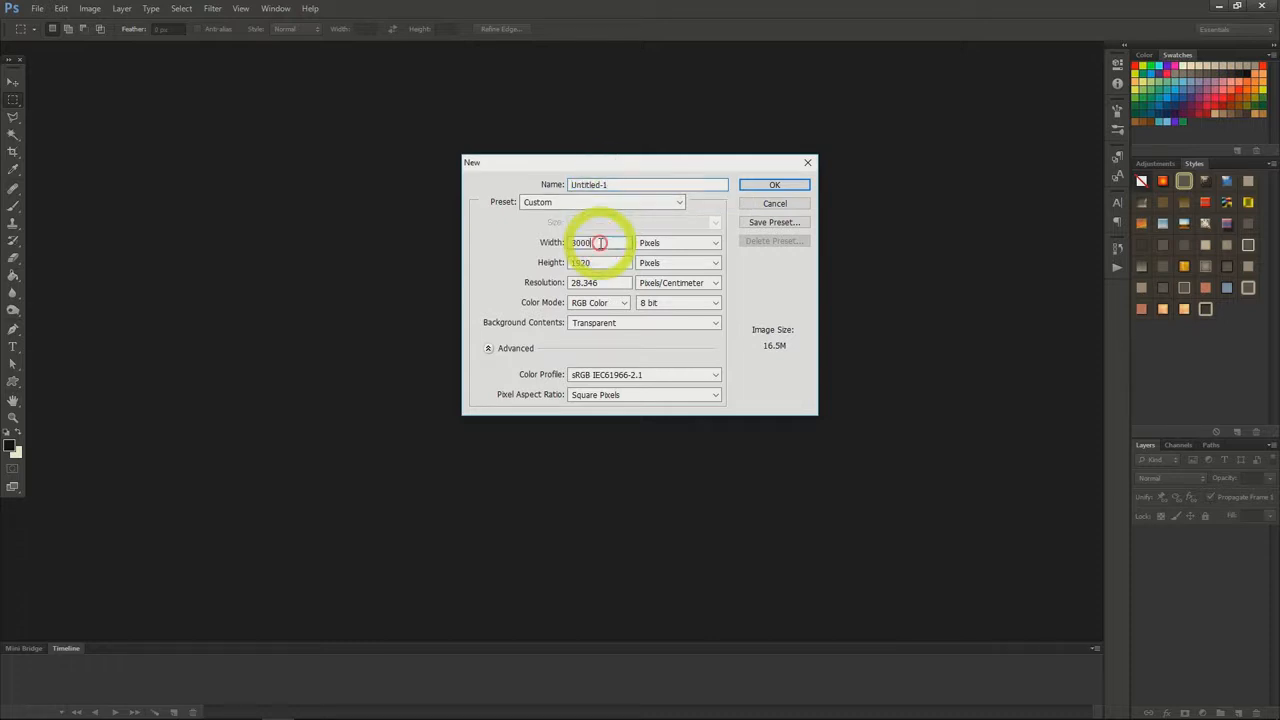
left_click(680, 246)
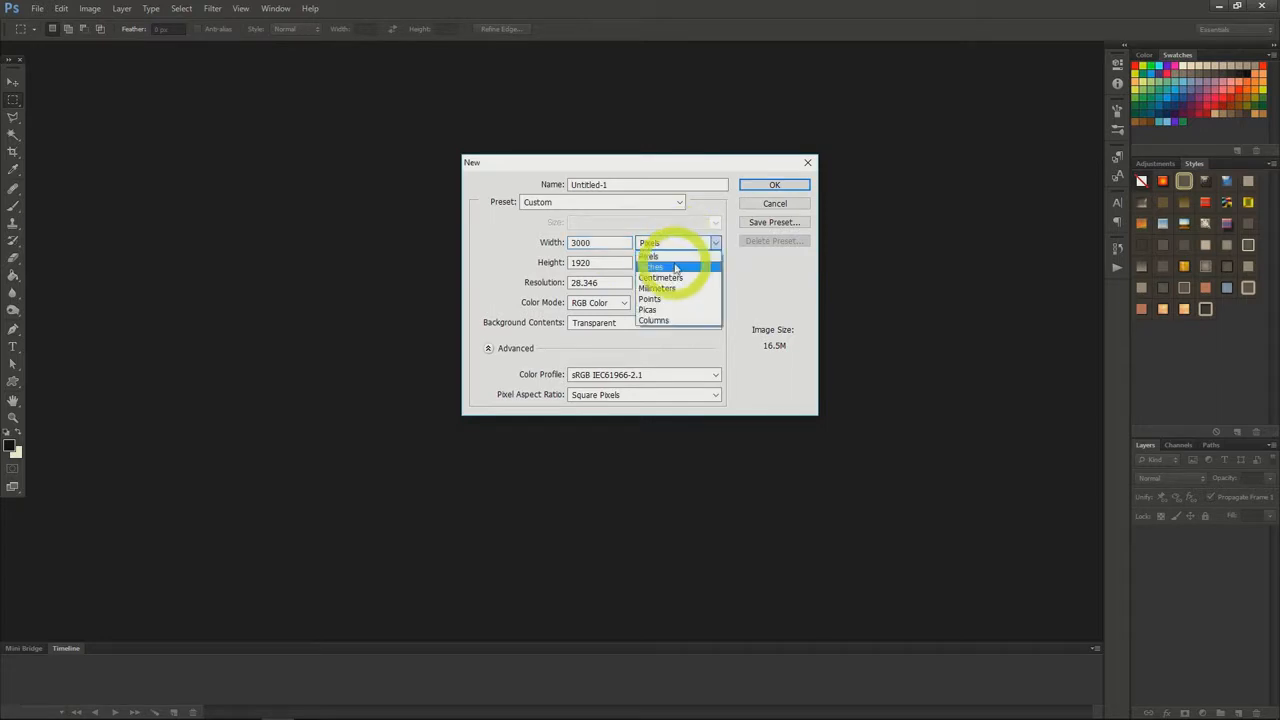
left_click(674, 268)
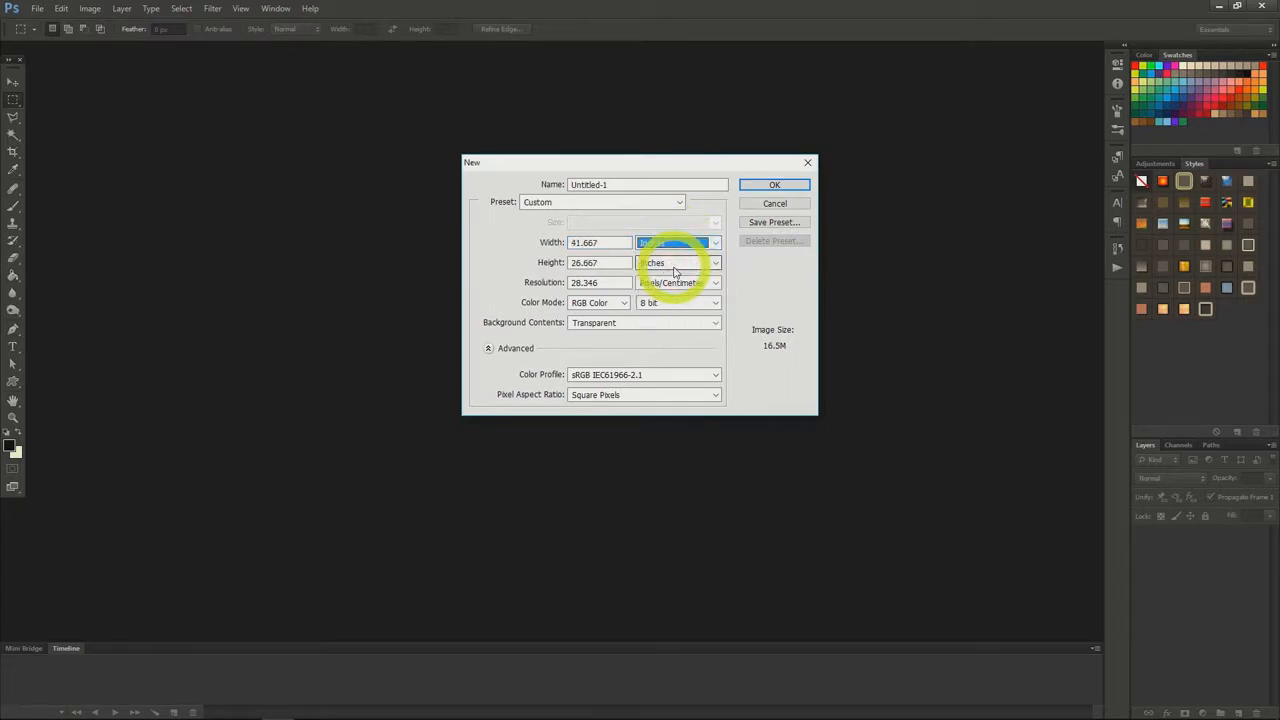
left_click(672, 284)
left_click(672, 300)
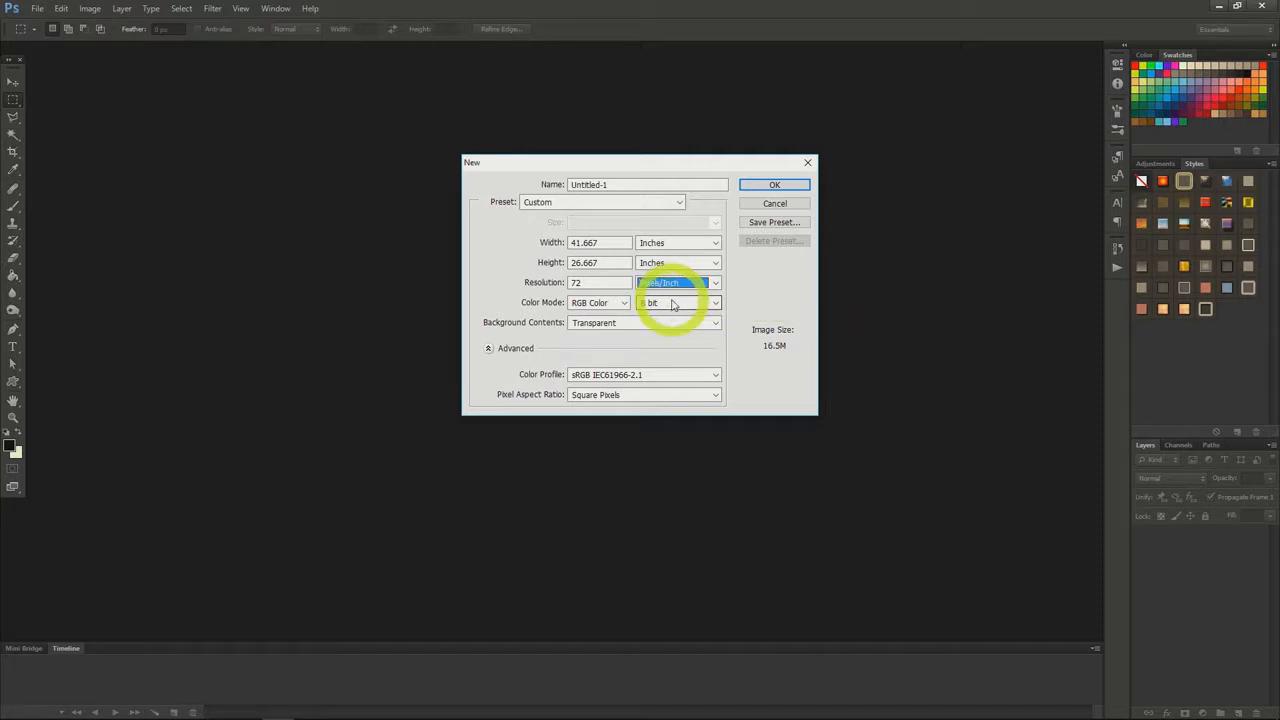
left_click(775, 187)
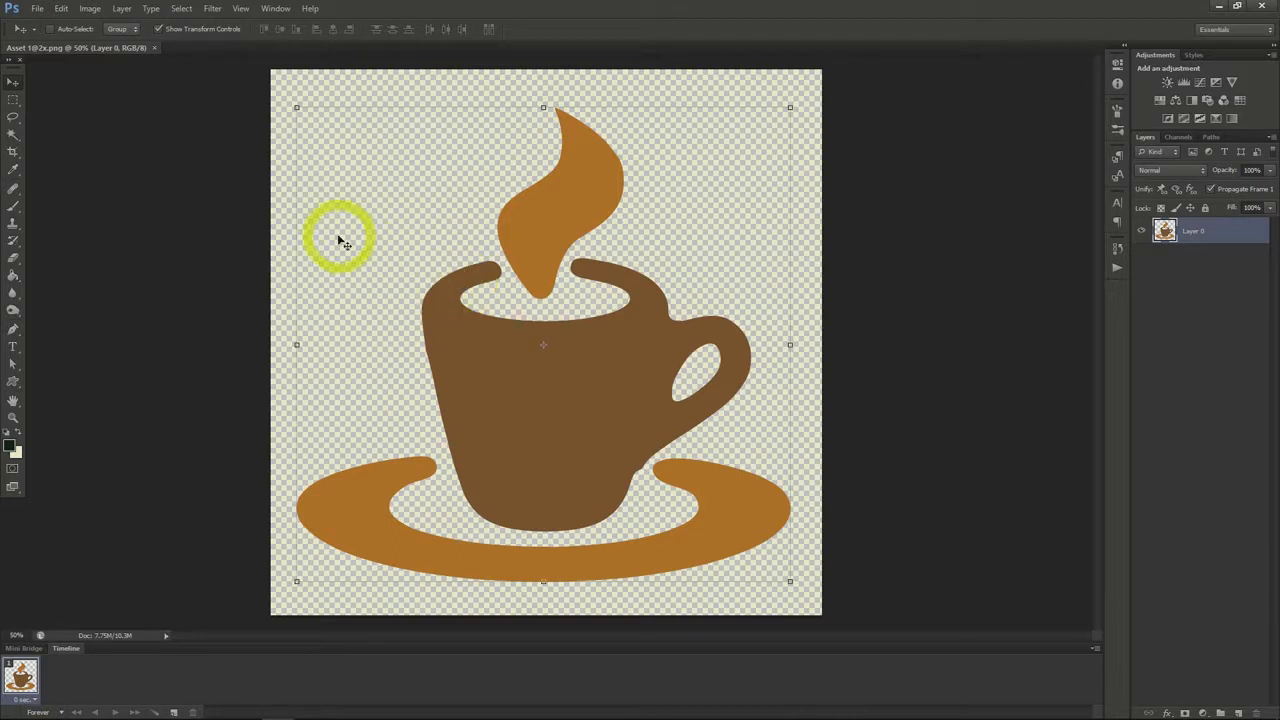
Select the middle of the coffee cup with the Rectangular Marquee tool, and replace it with an Elliptical Marquee selection over the same area
left_click(13, 101)
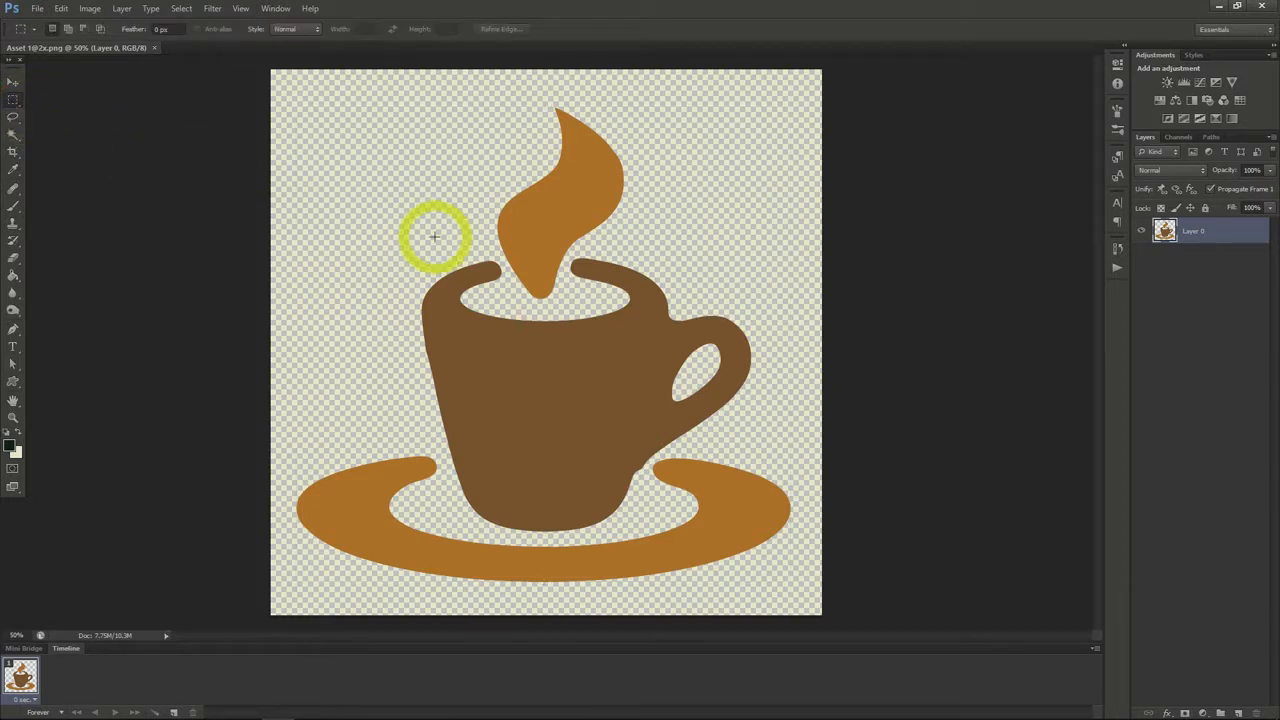
left_click_drag(433, 228, 710, 437)
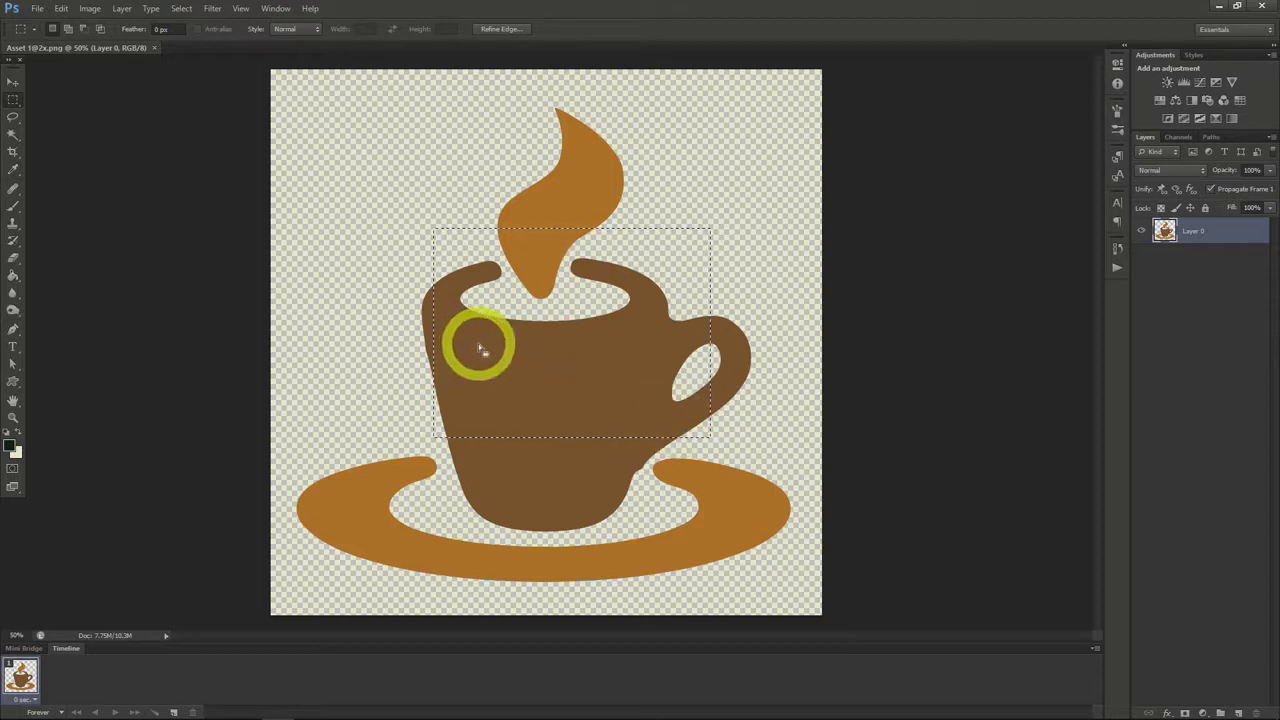
left_click(17, 100)
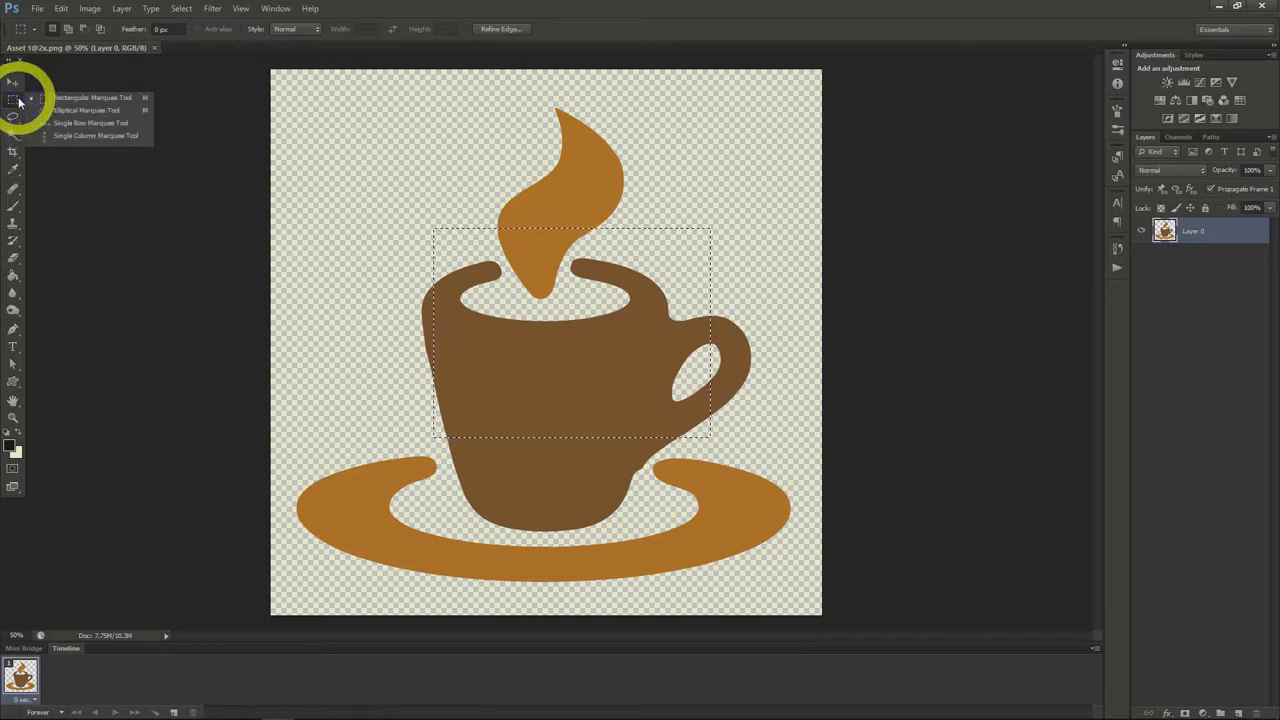
left_click(71, 100)
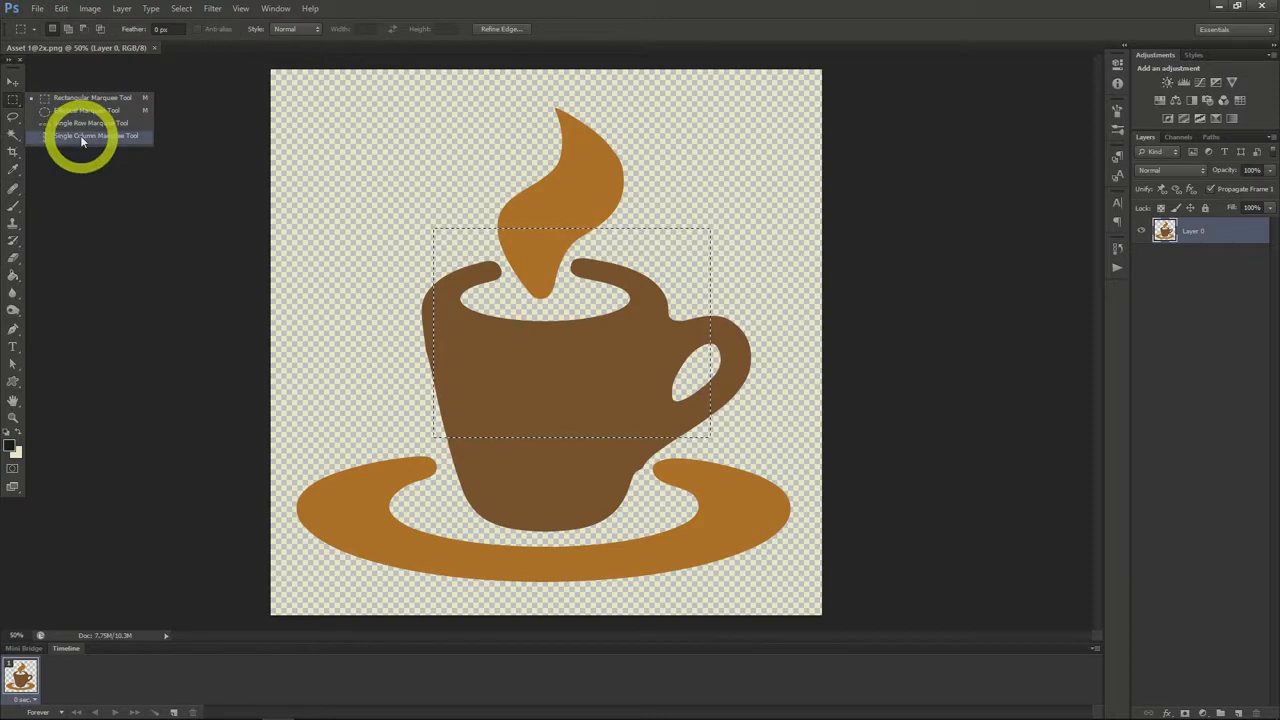
left_click(80, 114)
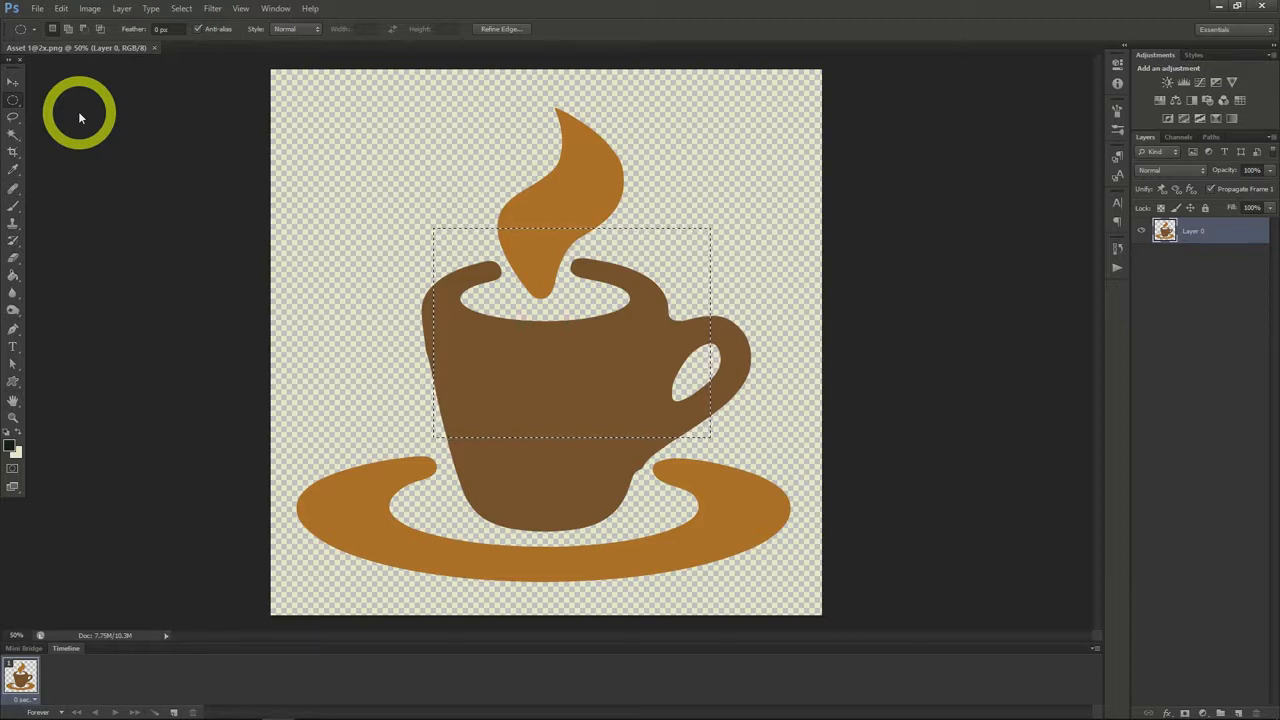
left_click_drag(383, 223, 678, 462)
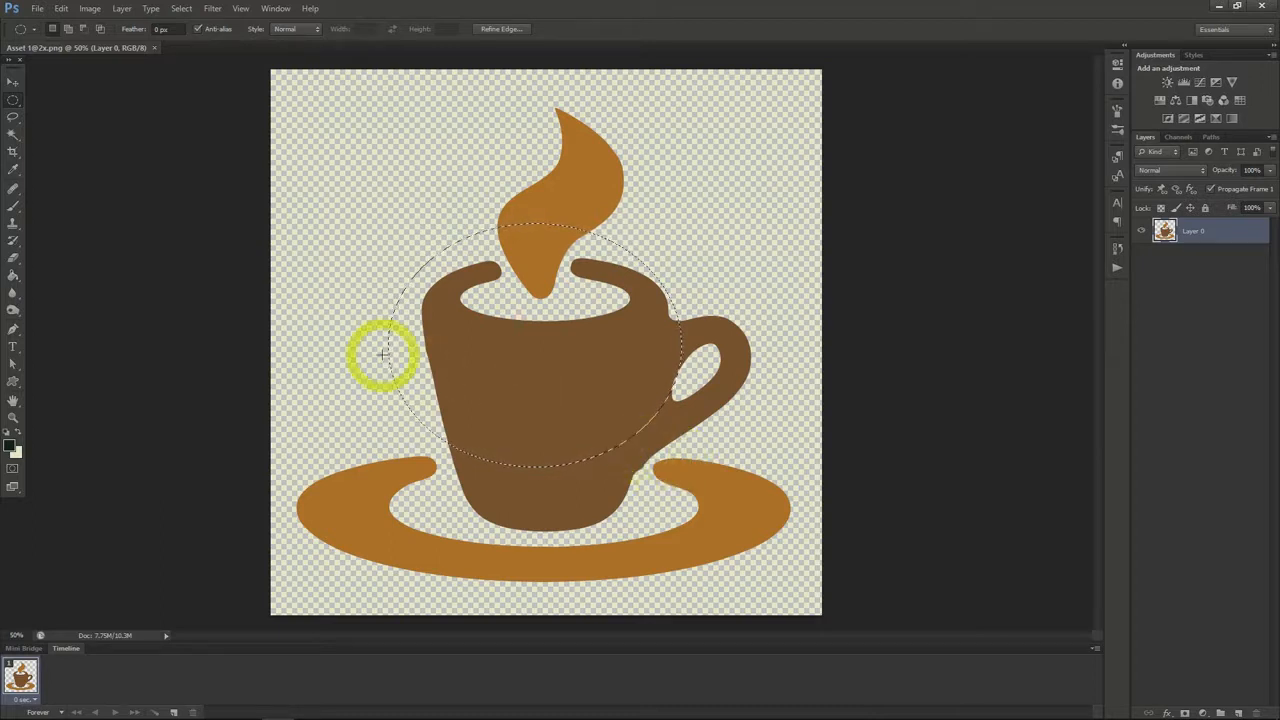
Draw a freehand Lasso selection around the cup's lower part below the handle
left_click(11, 118)
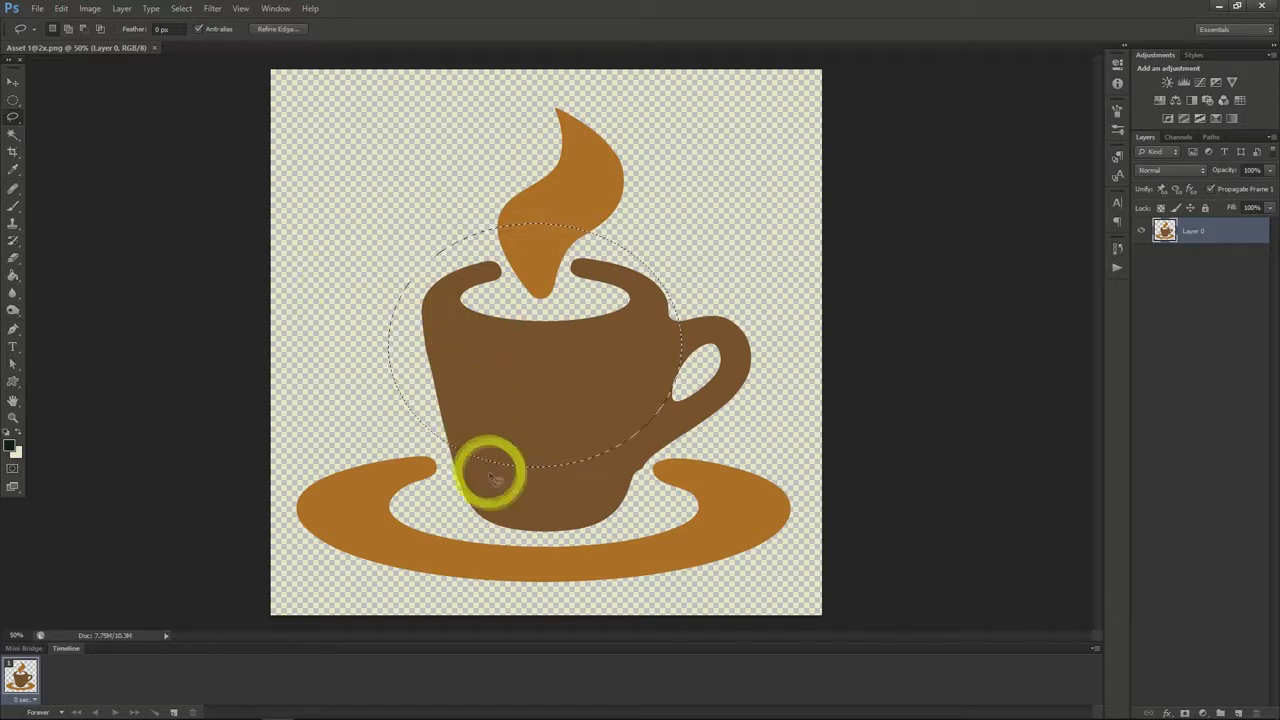
left_click(547, 515)
mouse_move(575, 520)
left_mouse_down()
mouse_move(622, 520)
mouse_move(652, 440)
mouse_move(571, 456)
mouse_move(548, 518)
left_mouse_up()
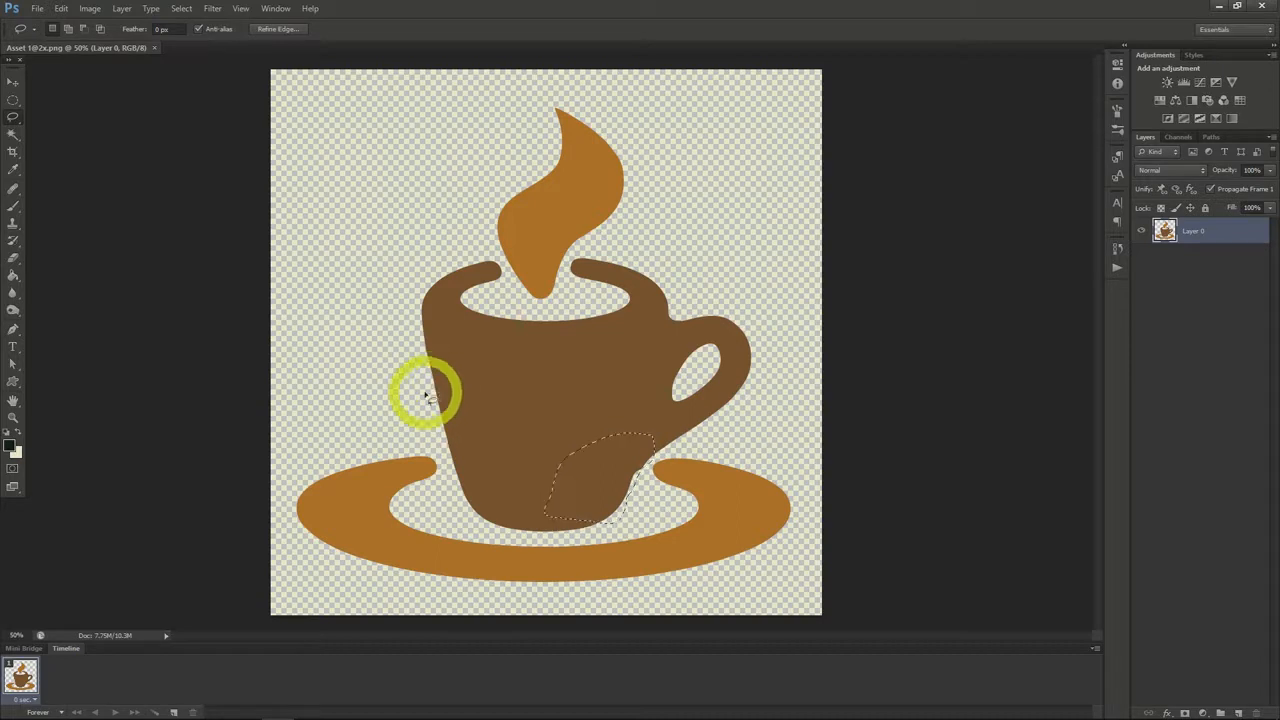
Add the orange steam shape and the brown cup body to the selection with the Magic Wand tool
left_click(13, 138)
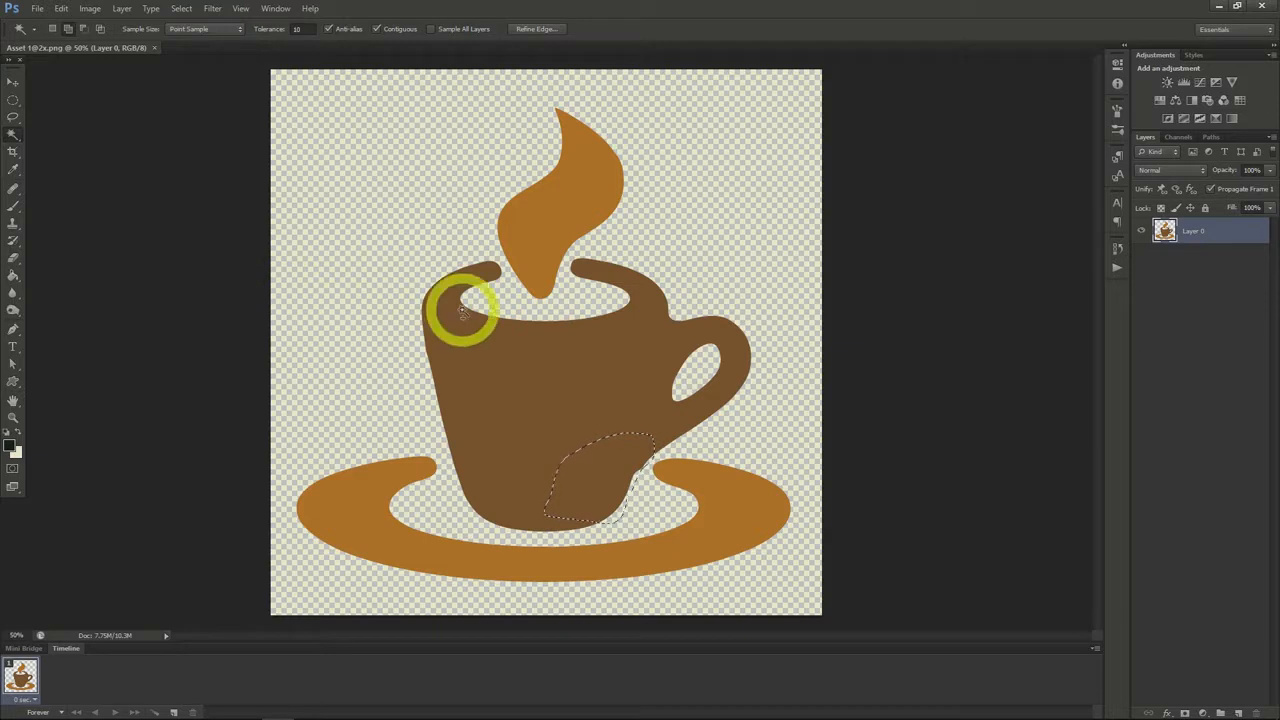
left_click(538, 249, "shift")
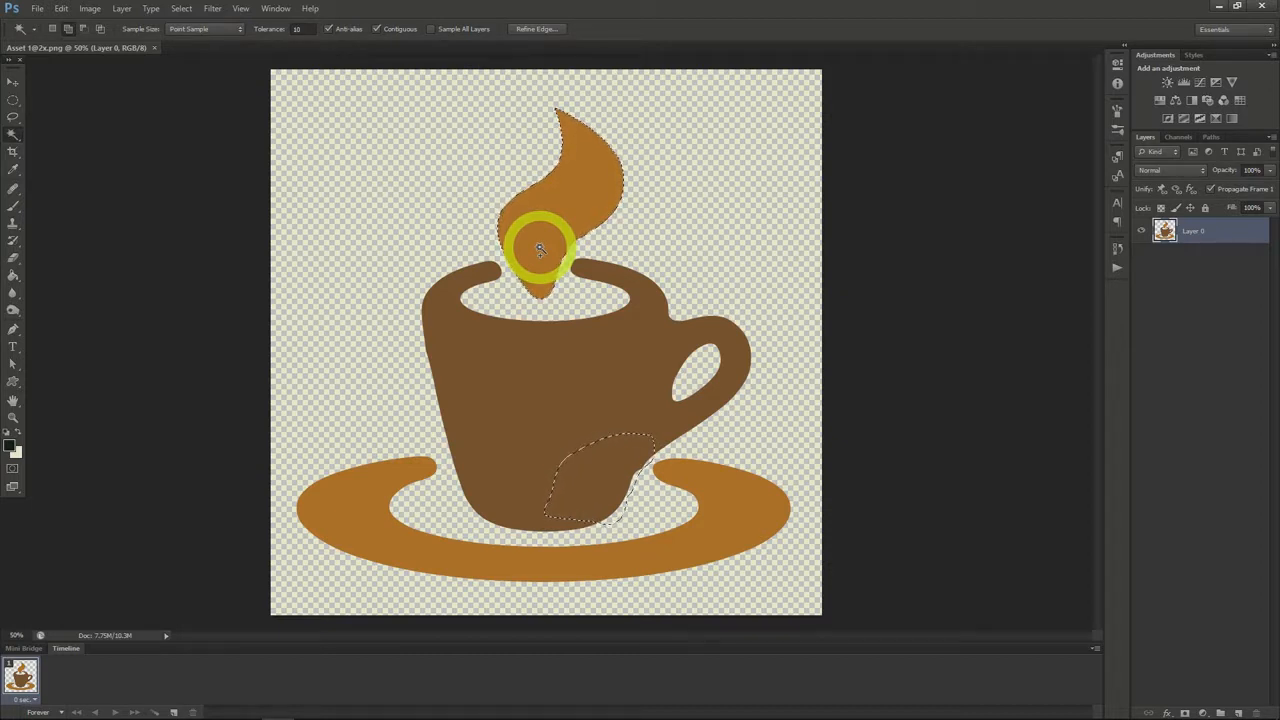
left_click(547, 364, "shift")
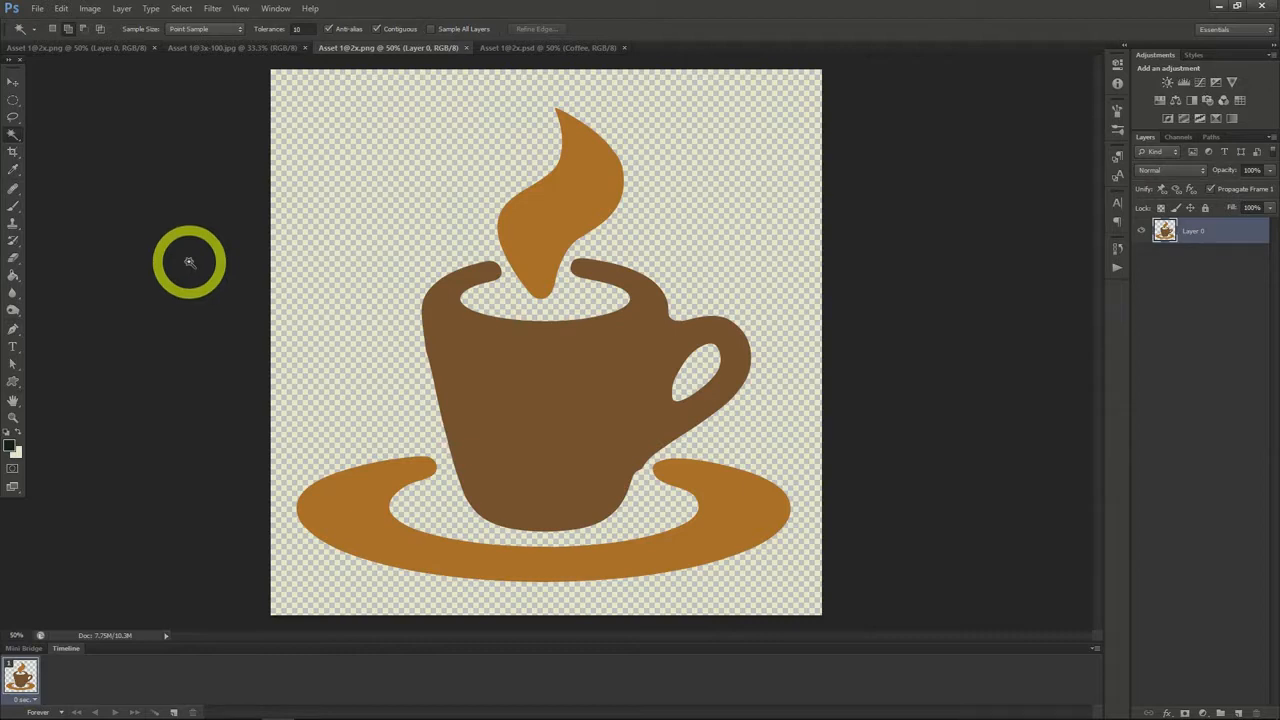
left_click(36, 9)
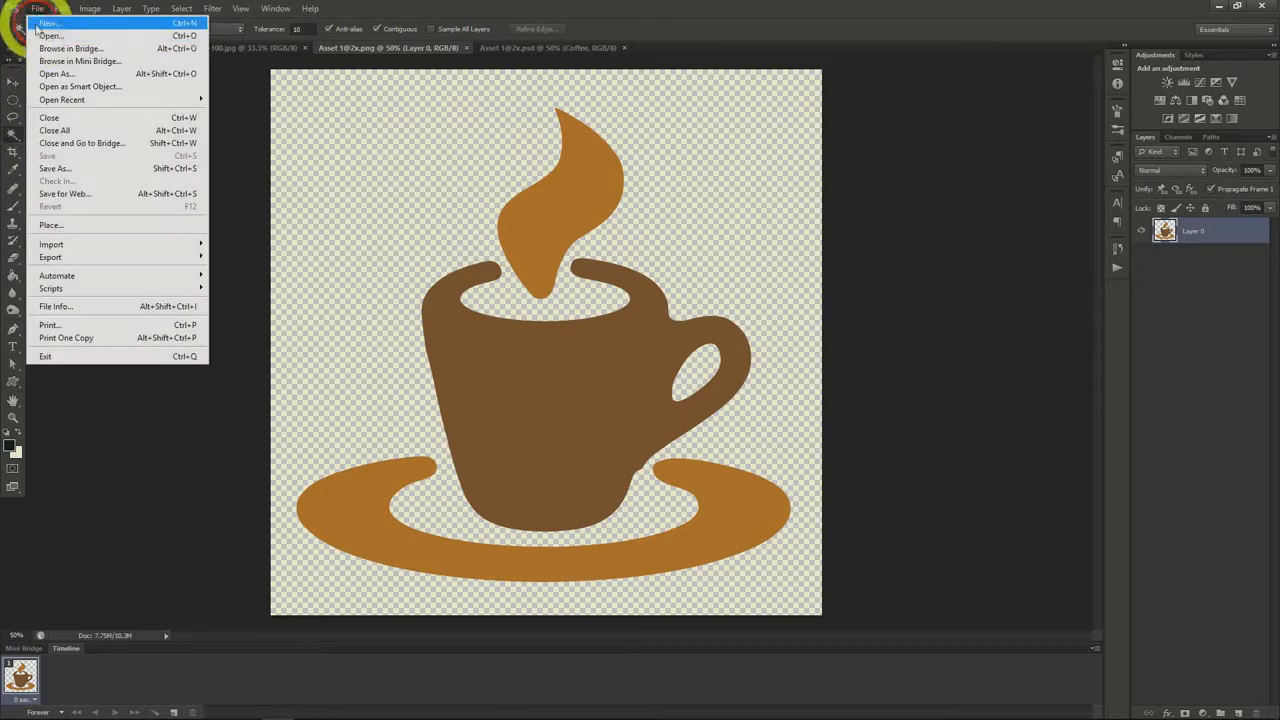
left_click(48, 36)
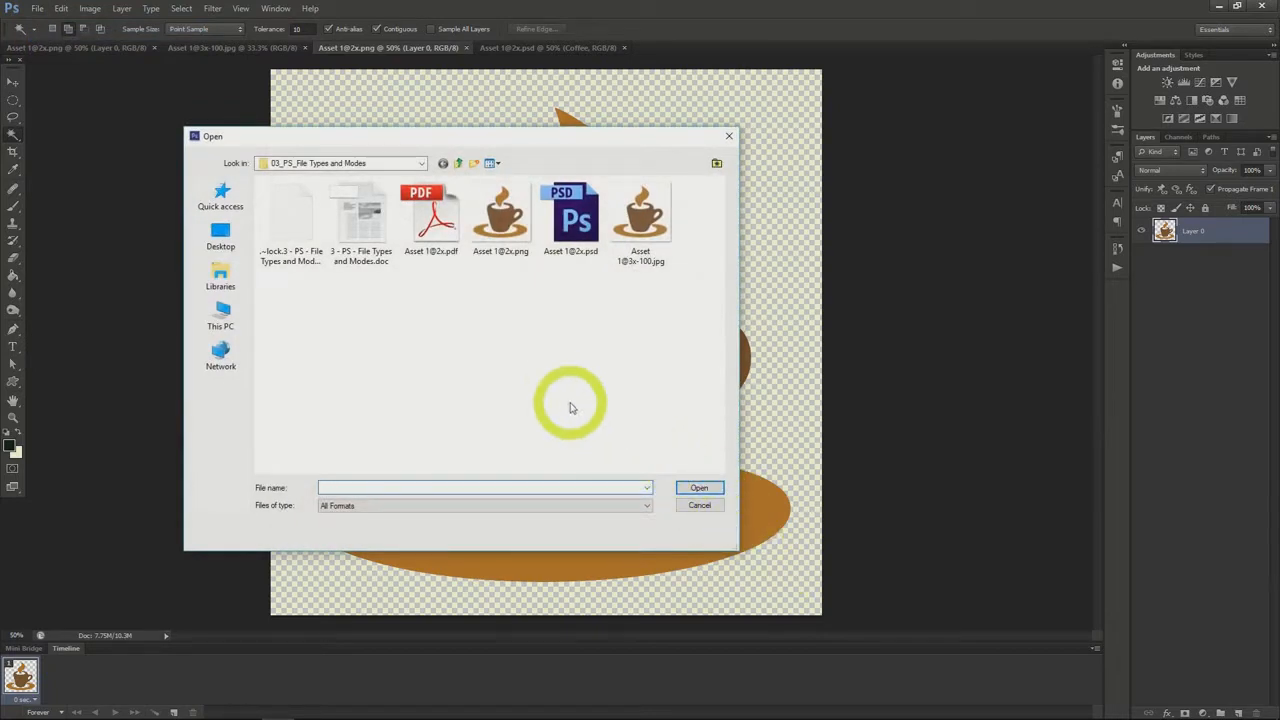
left_click(573, 228)
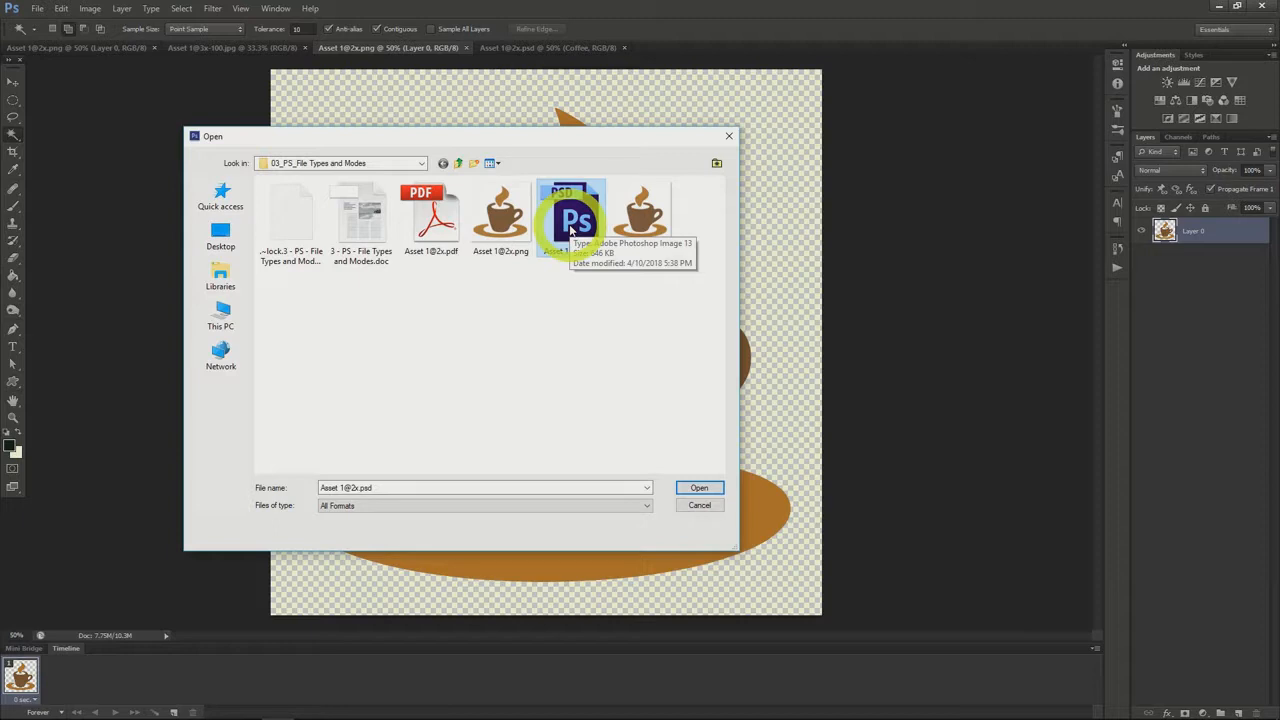
double_click(573, 228)
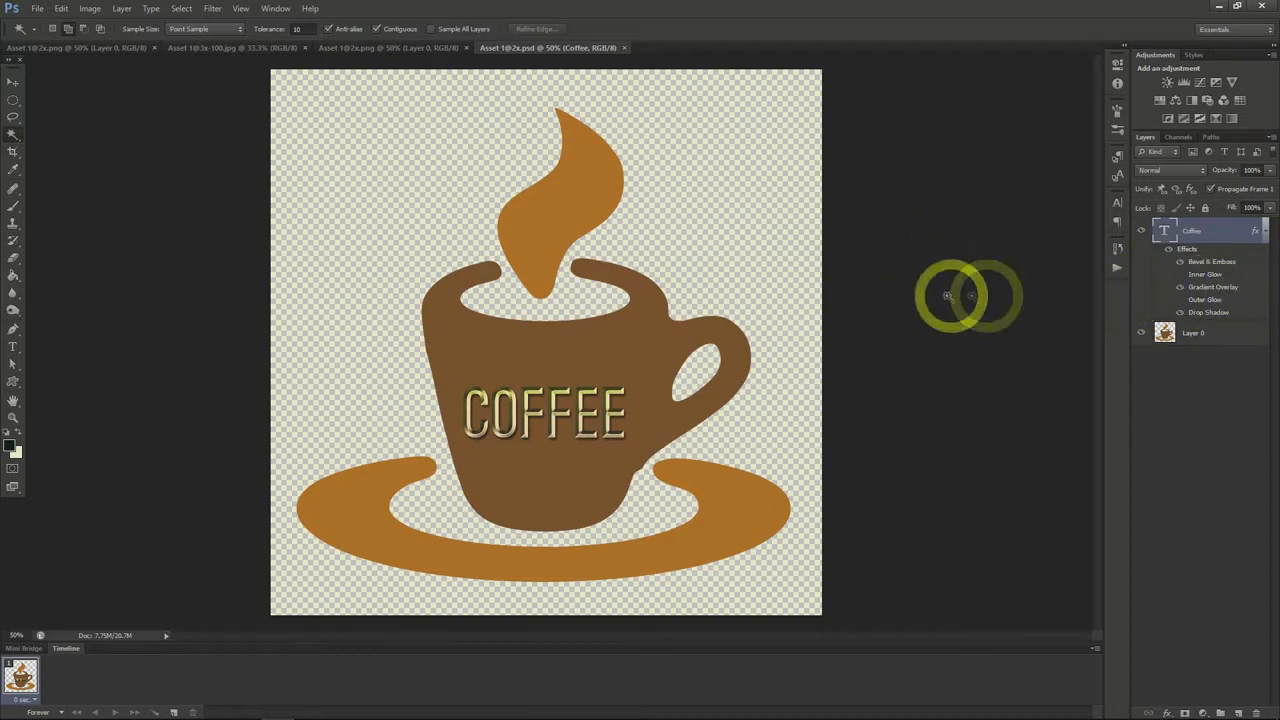
left_click(37, 8)
left_click(40, 32)
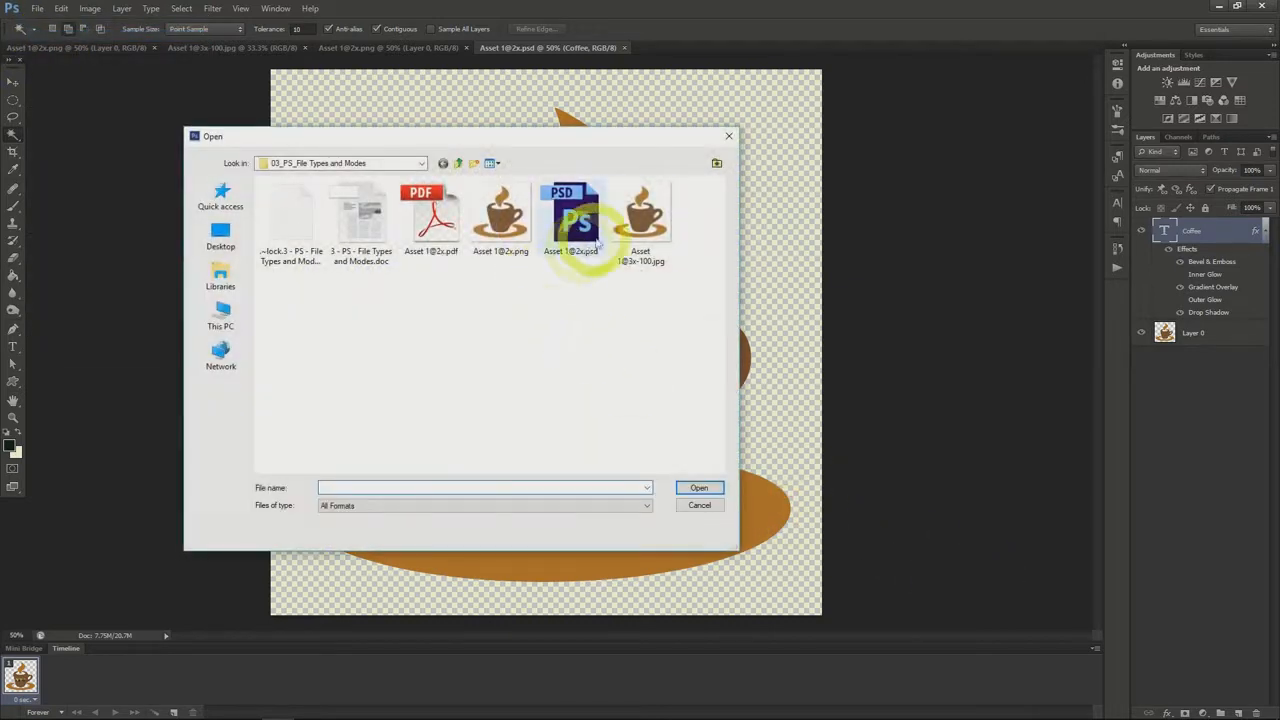
left_click(641, 220)
double_click(643, 228)
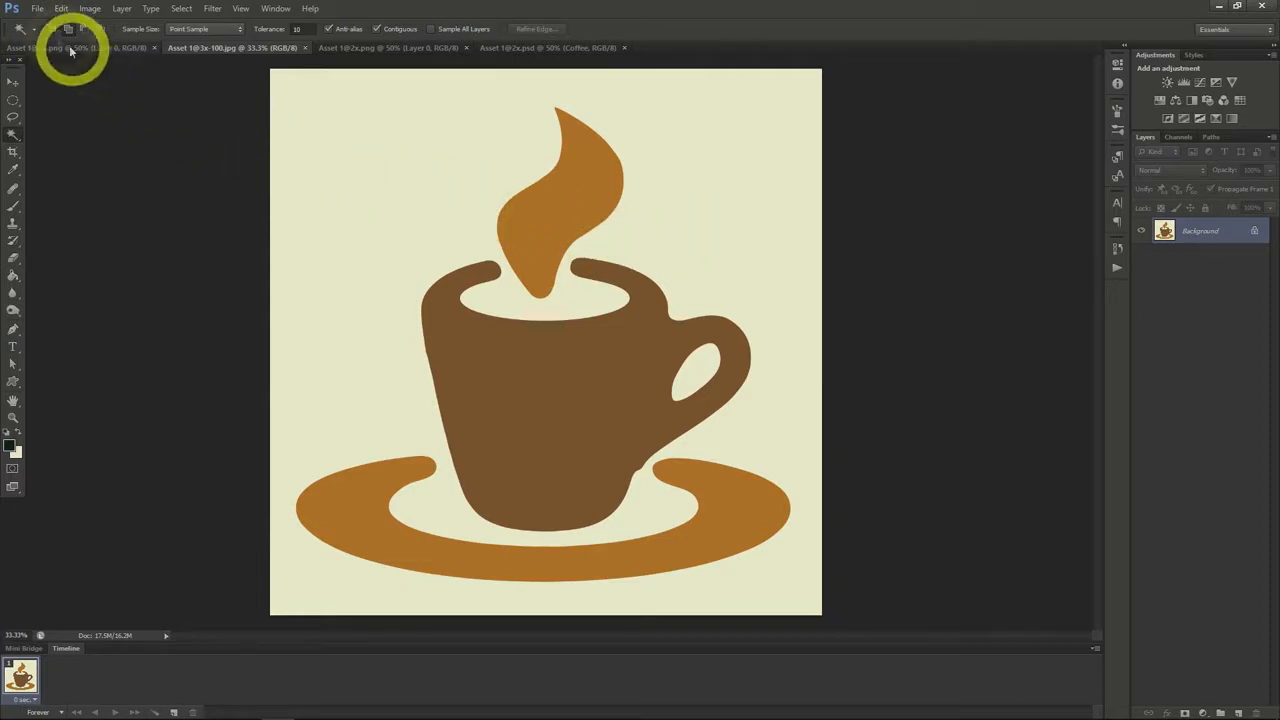
left_click(37, 12)
left_click(46, 36)
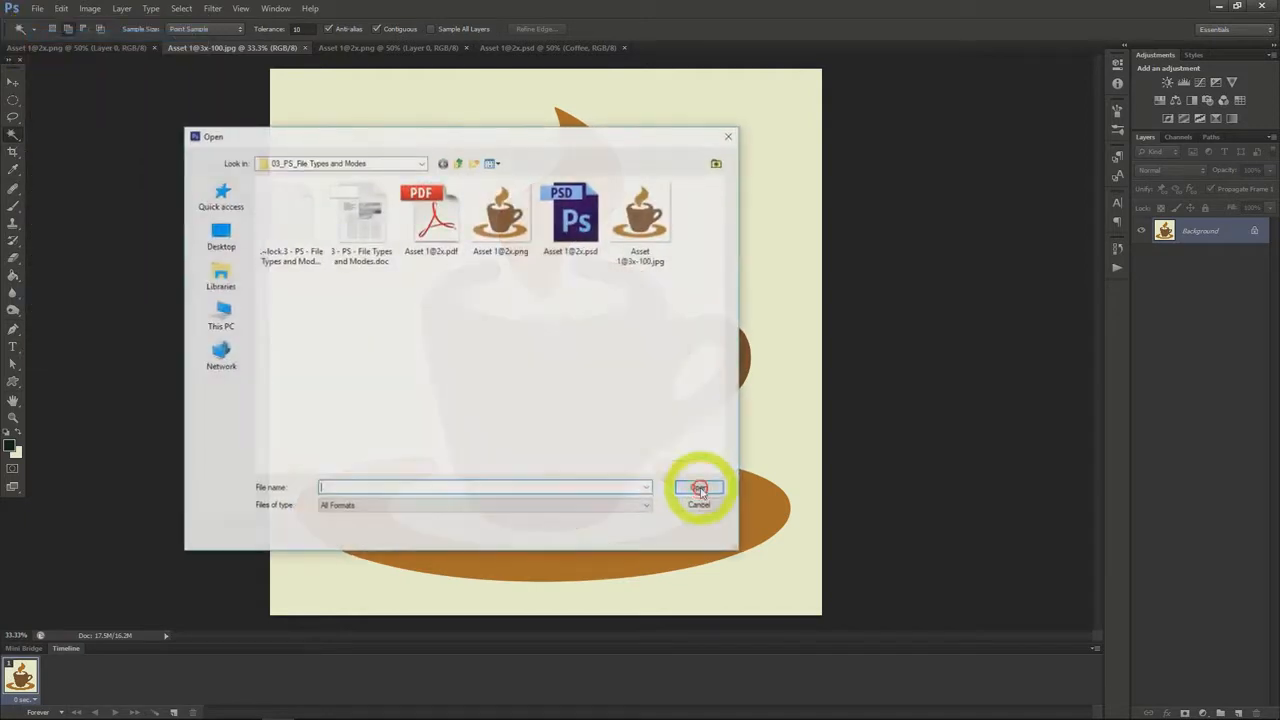
double_click(505, 228)
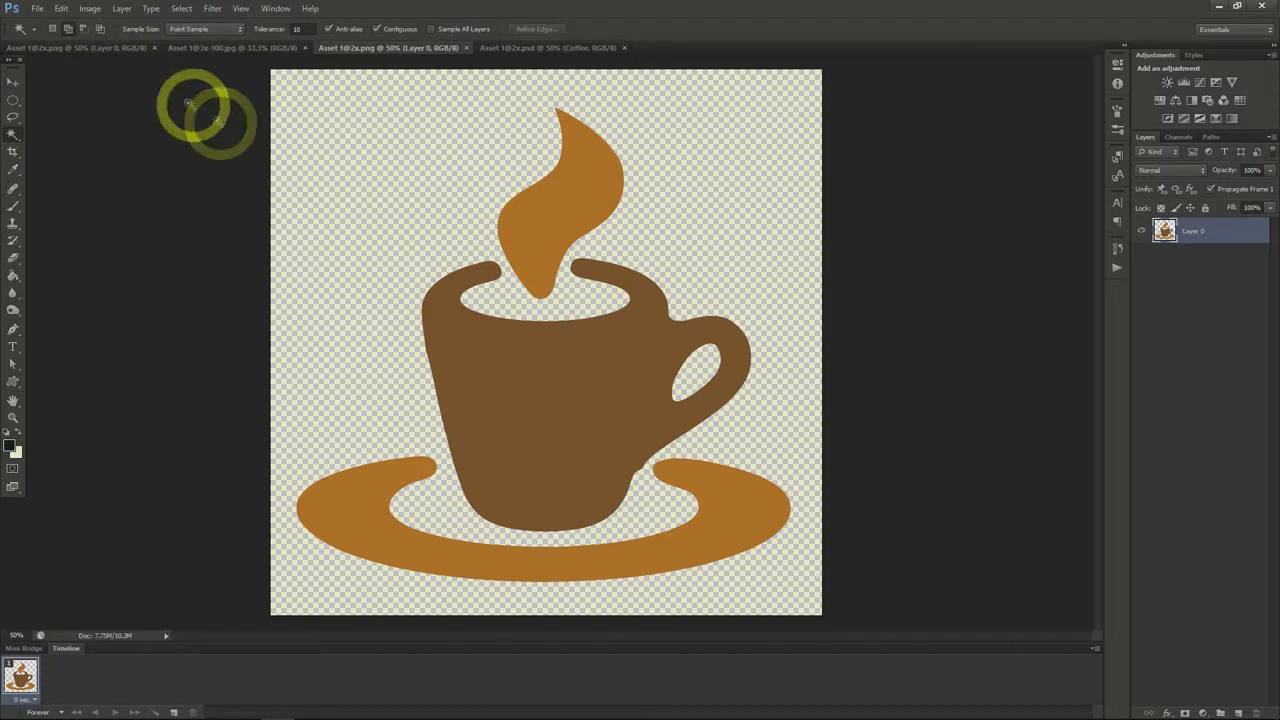
left_click(37, 9)
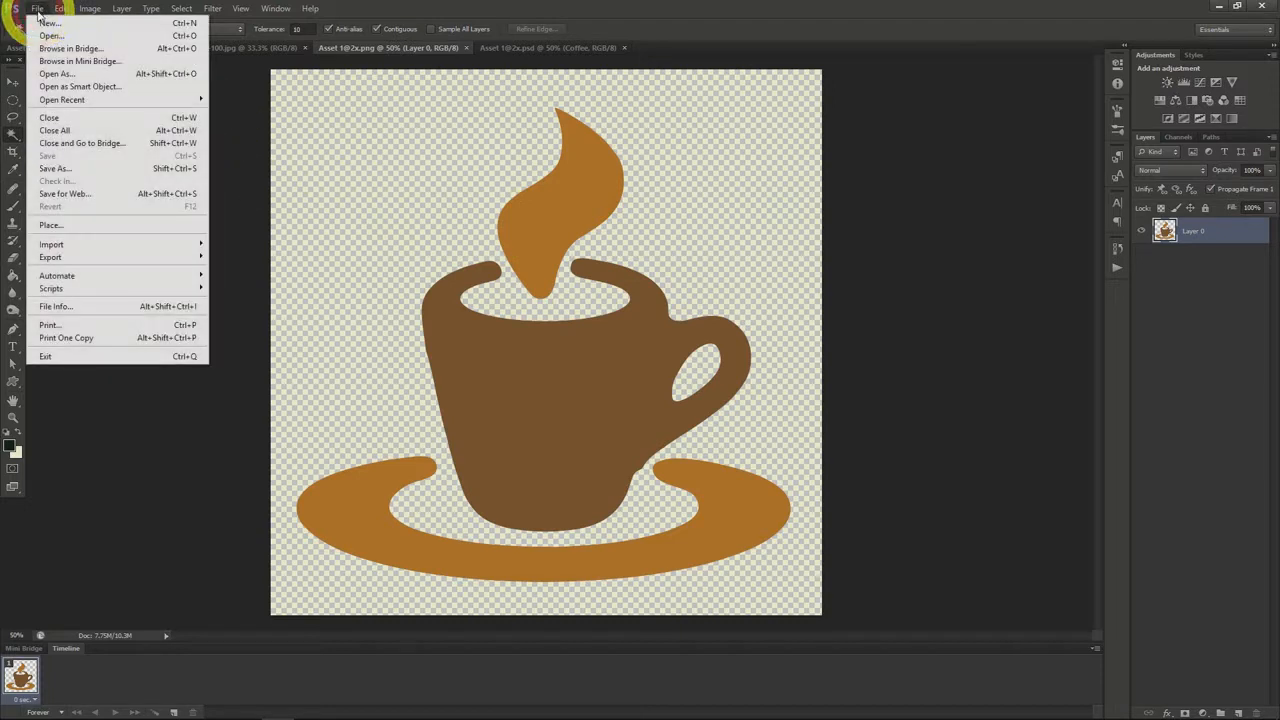
left_click(52, 36)
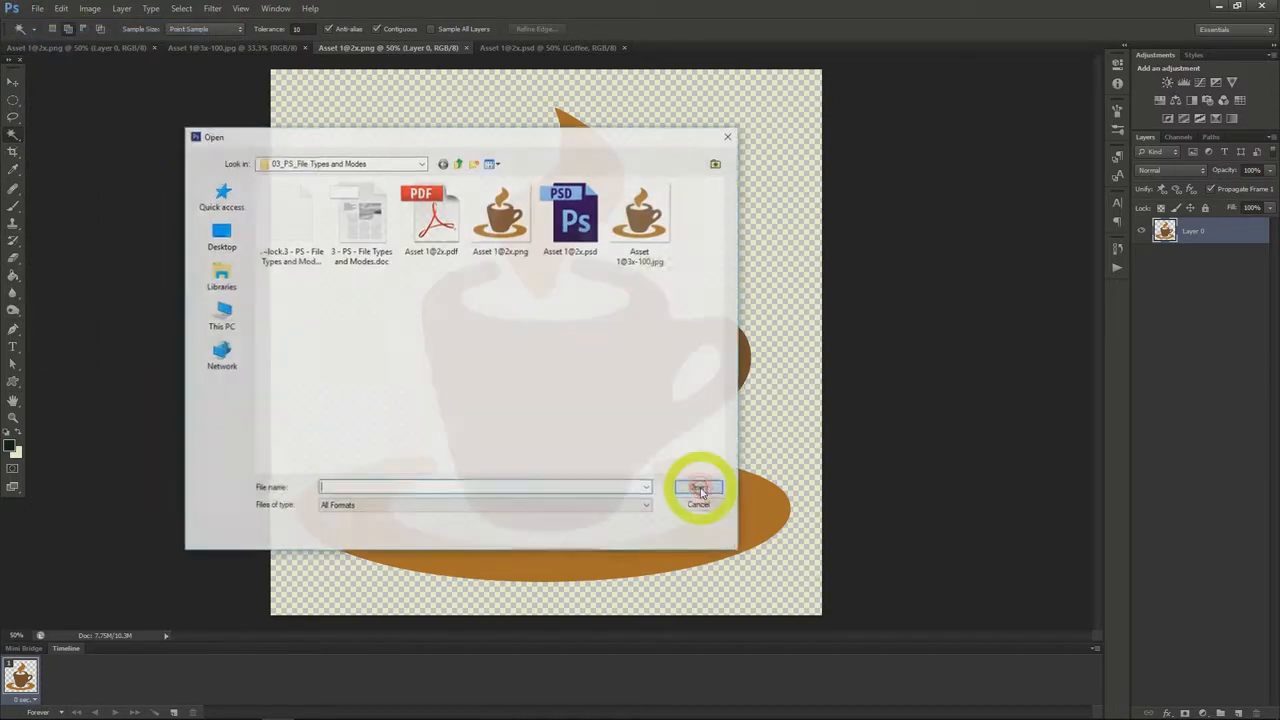
left_click(429, 224)
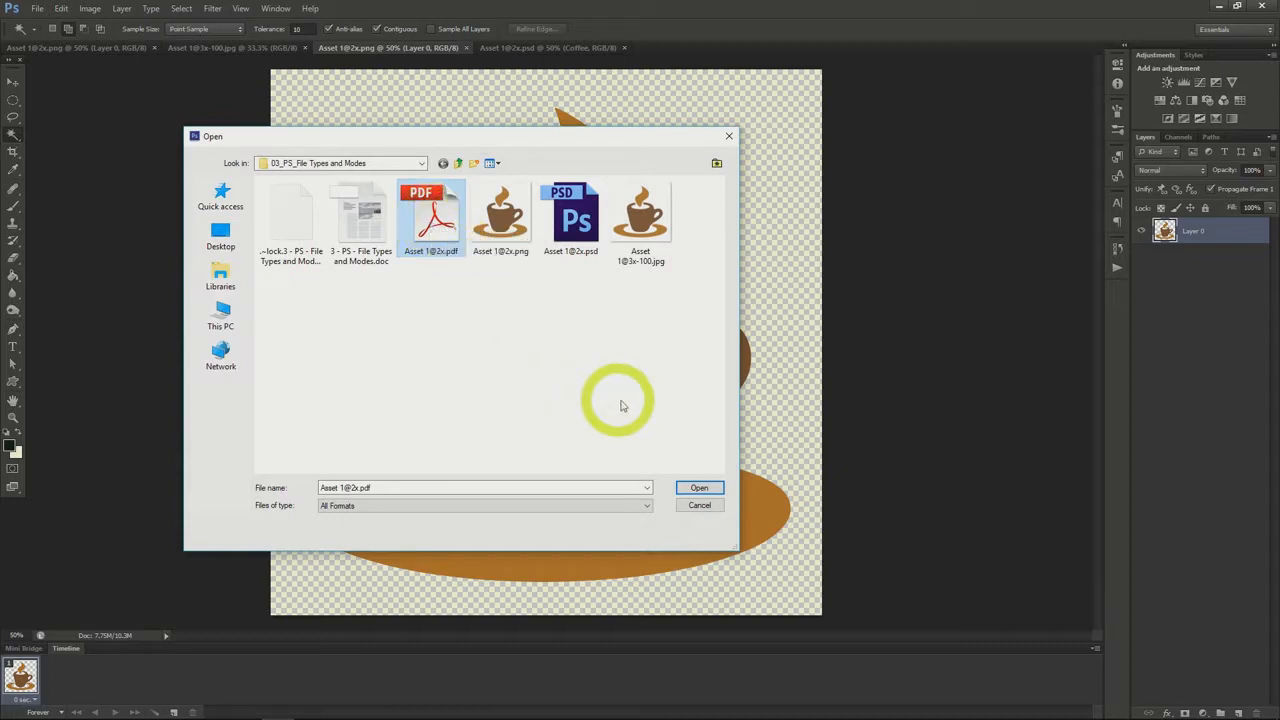
left_click(700, 488)
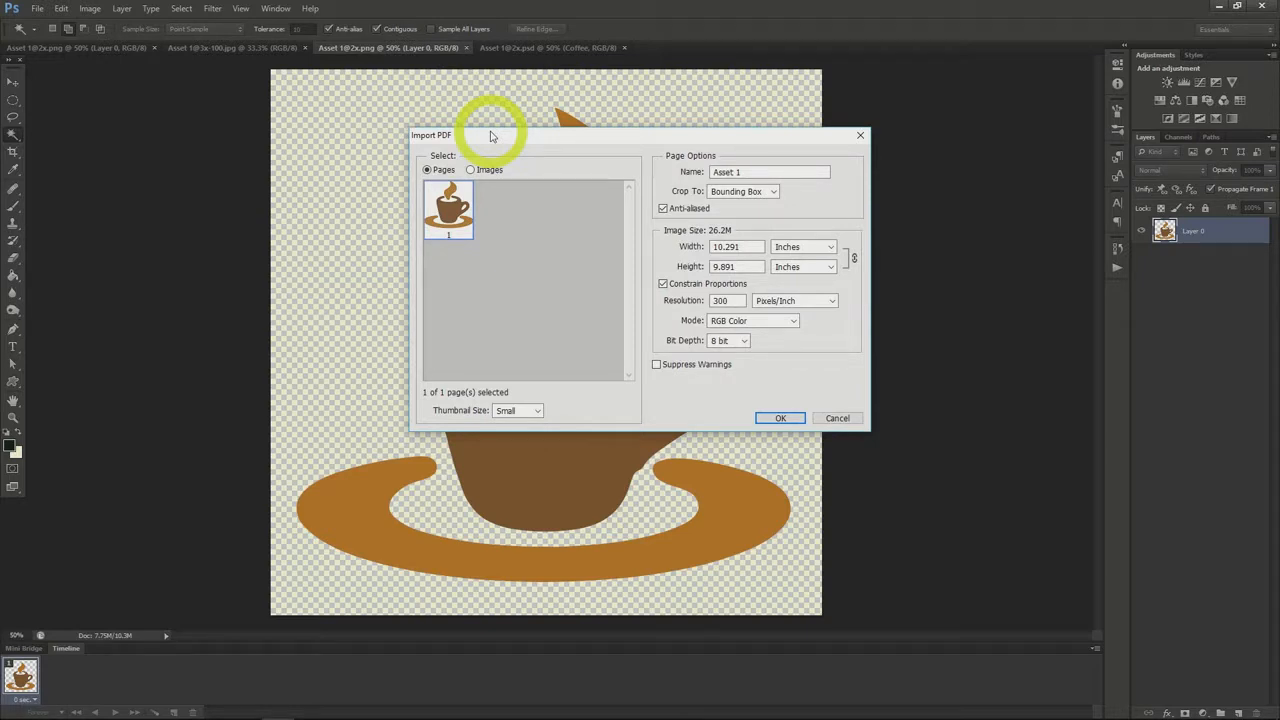
double_click(740, 301)
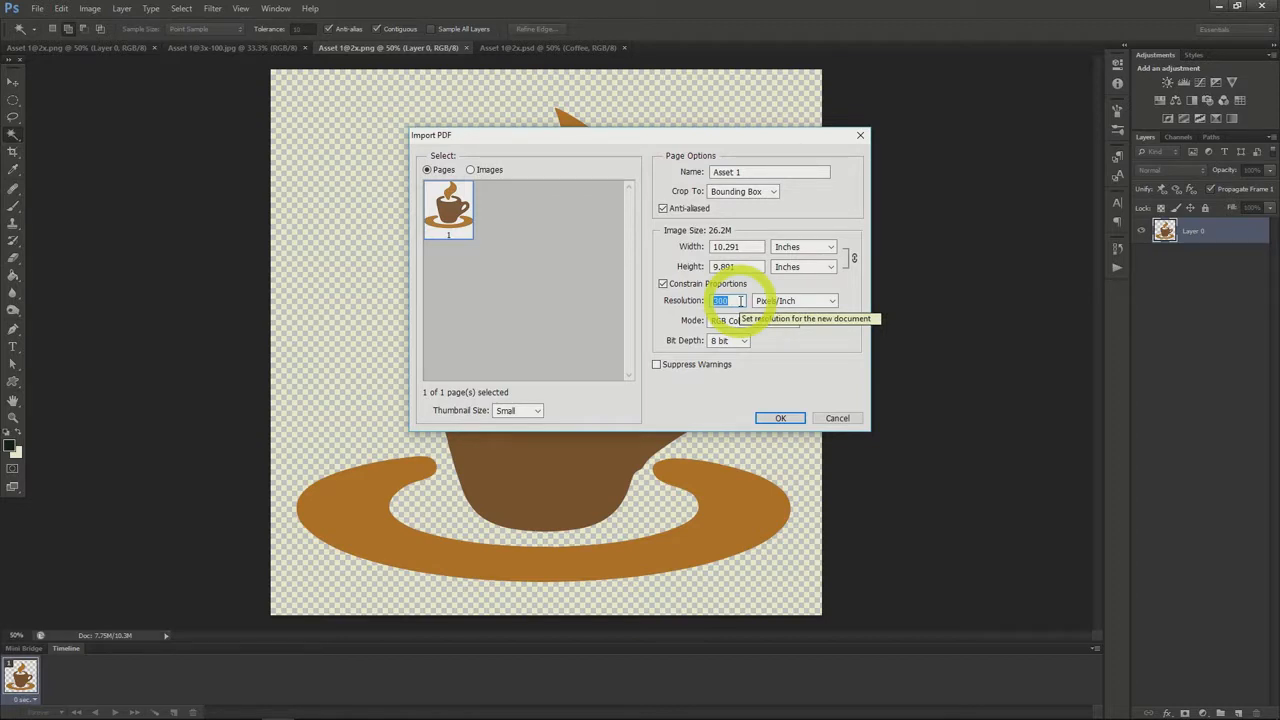
type("30")
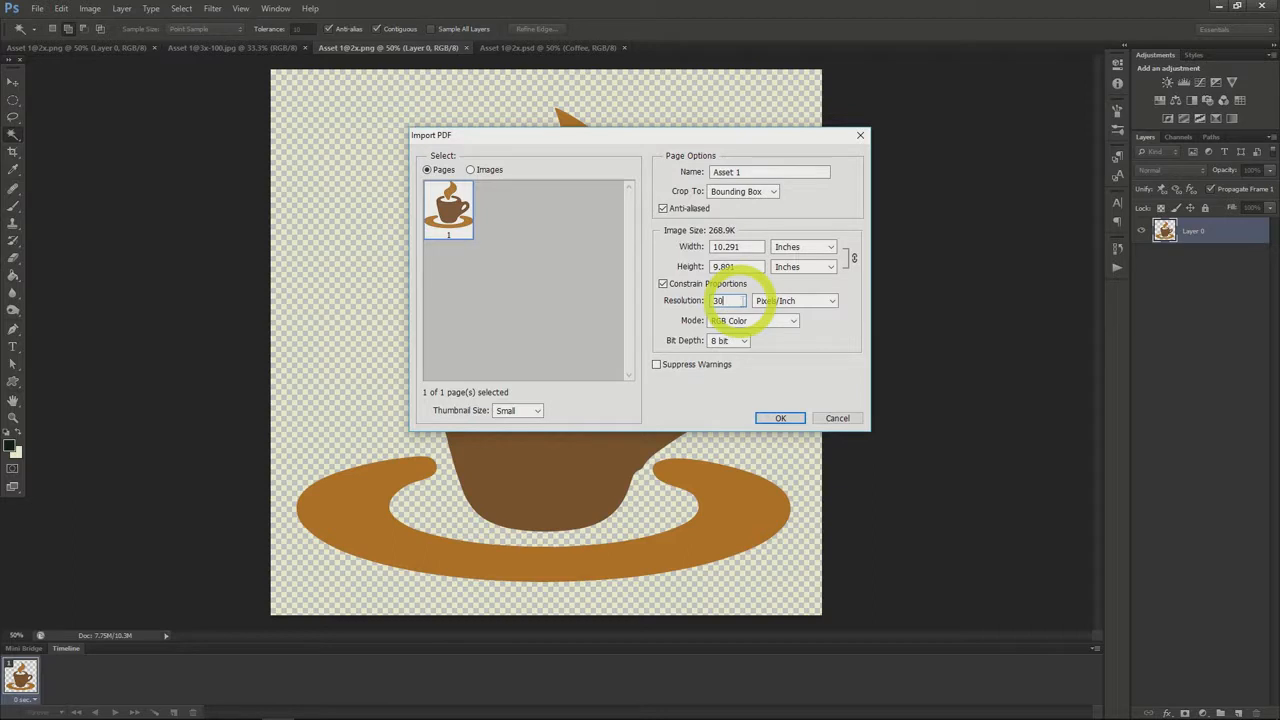
left_click(782, 419)
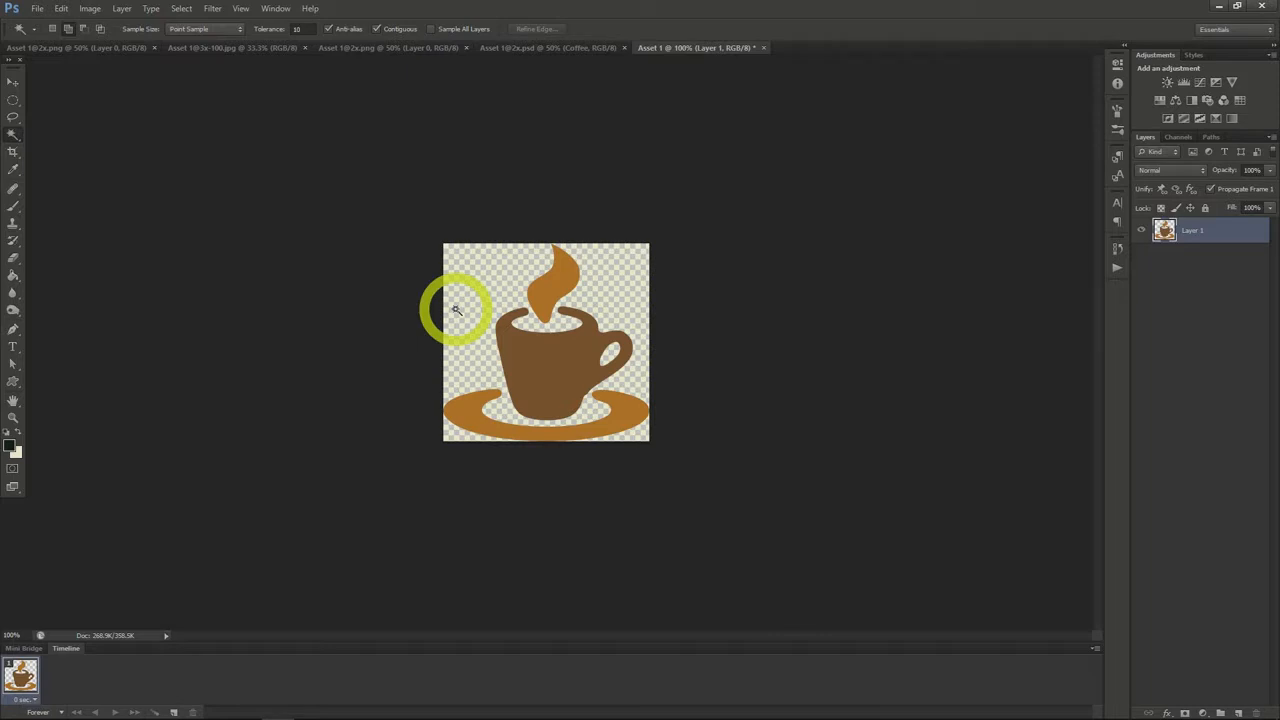
Save the imported image as a PNG copy in the Coffee Mug folder with Smallest / Slow compression and no interlacing
left_click(37, 8)
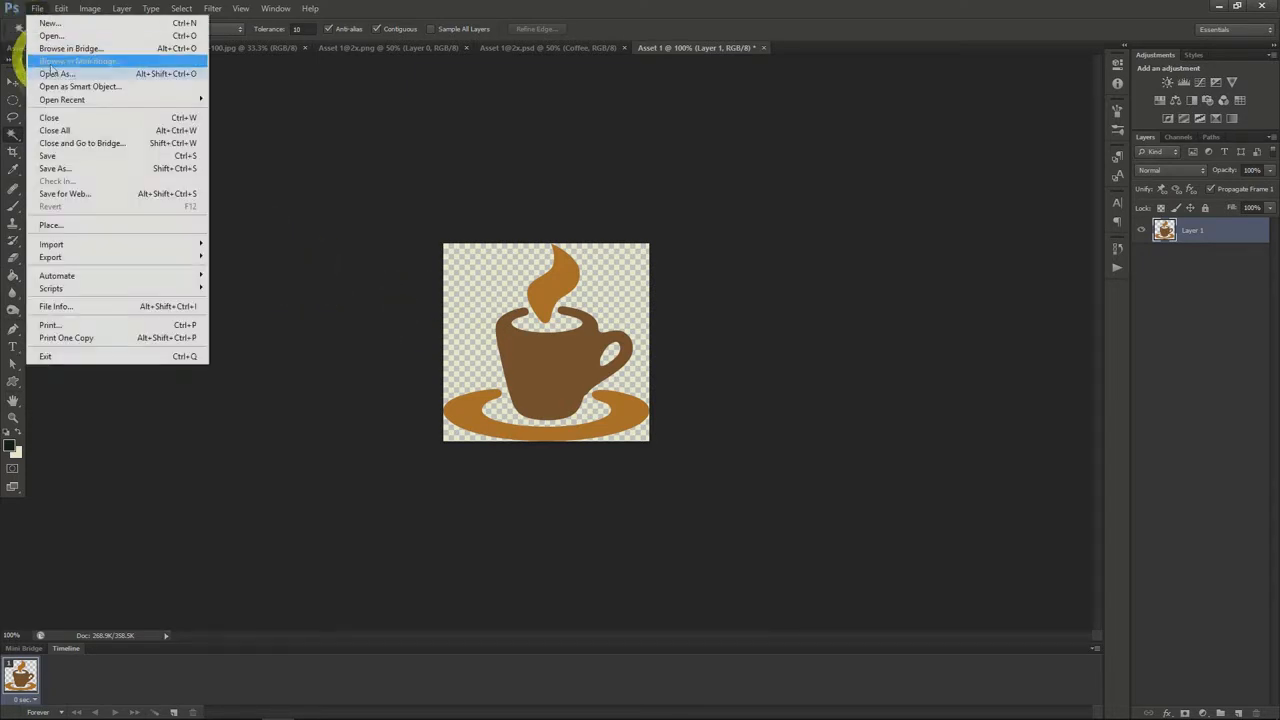
left_click(65, 169)
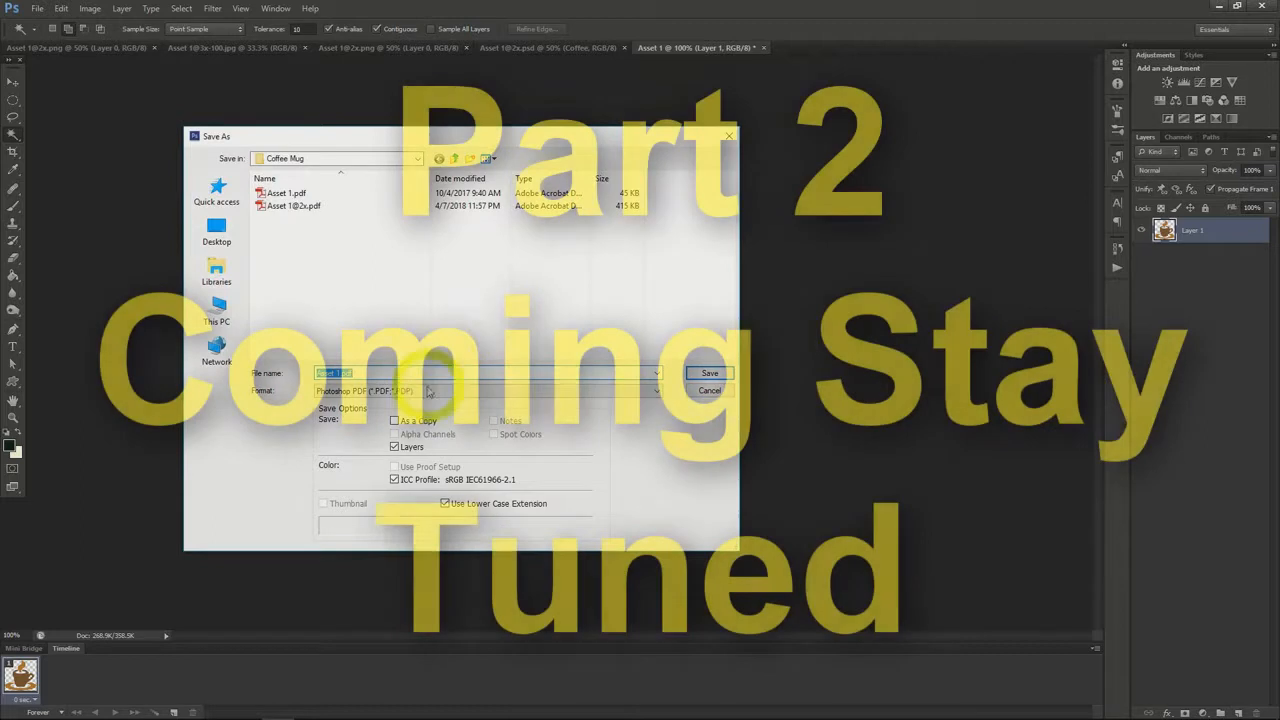
left_click(430, 390)
left_click(395, 524)
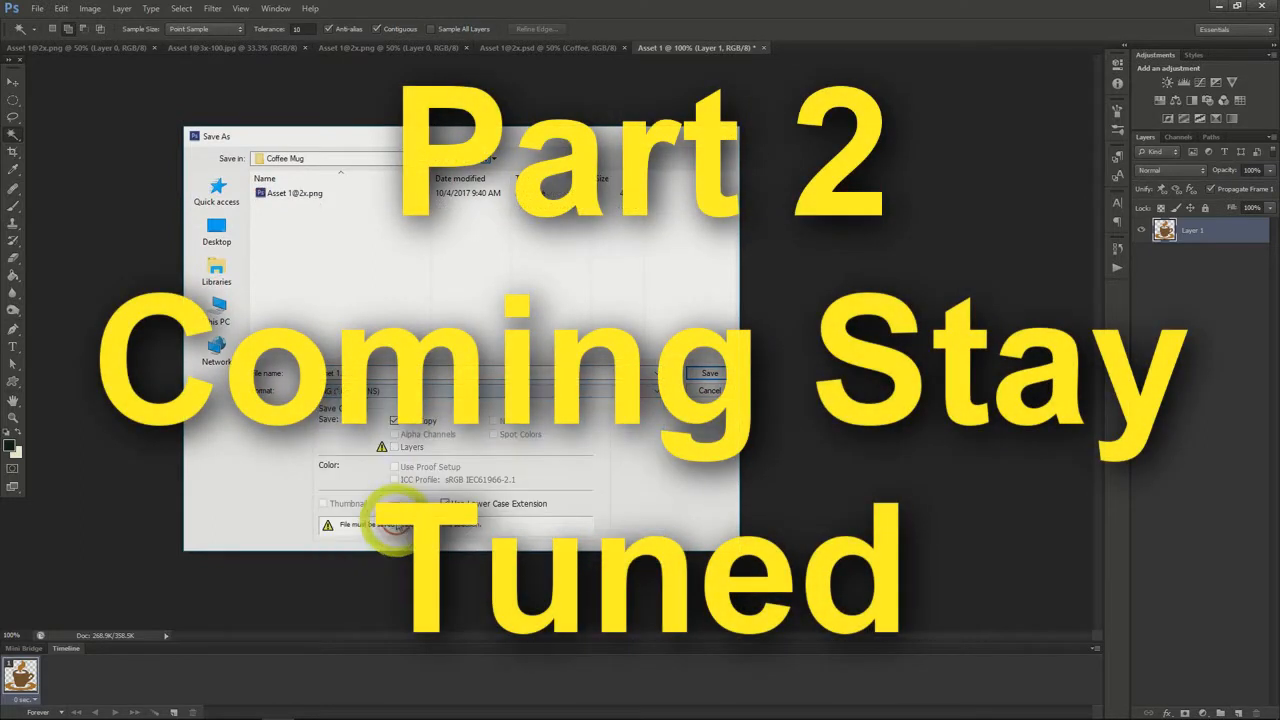
left_click(706, 374)
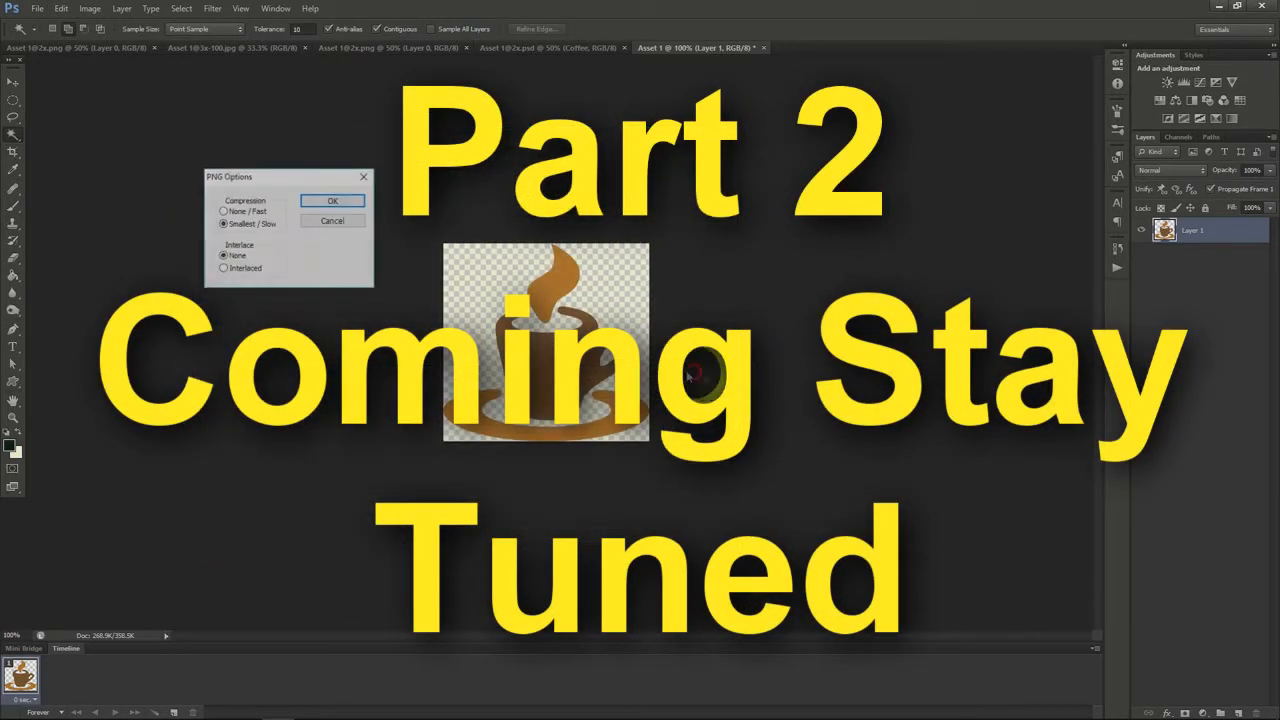
left_click(332, 201)
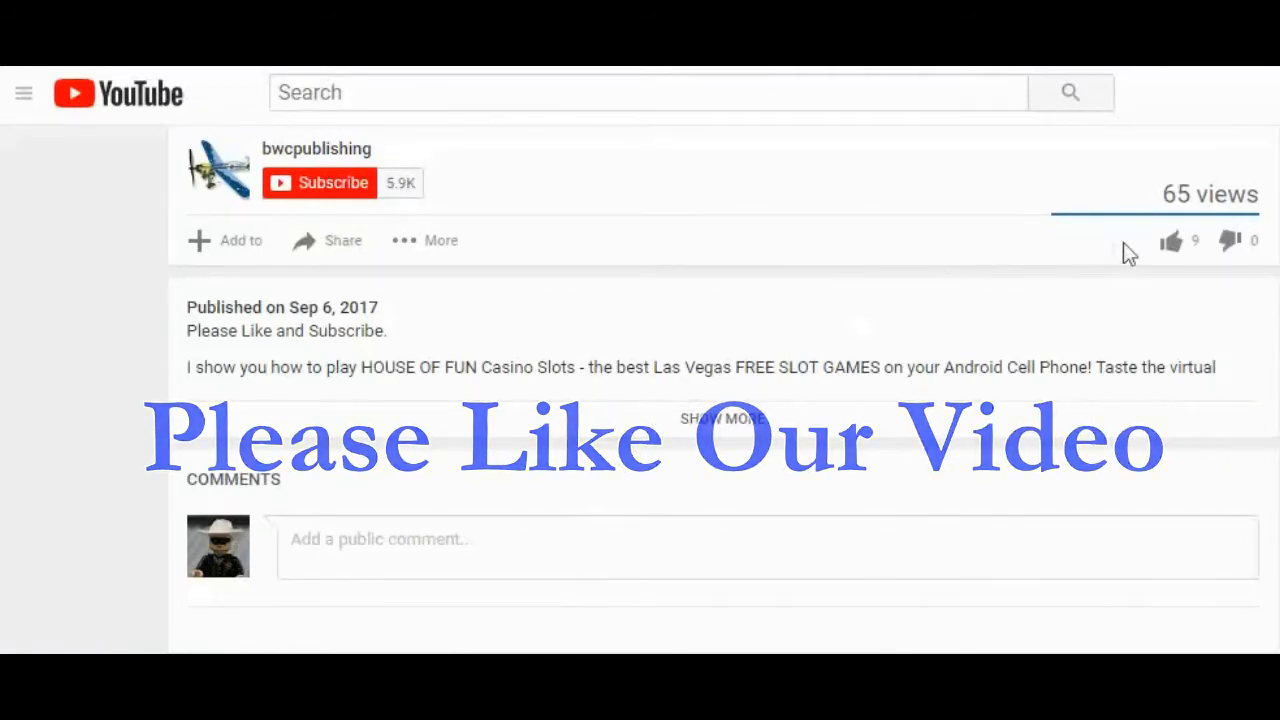
left_click(1171, 242)
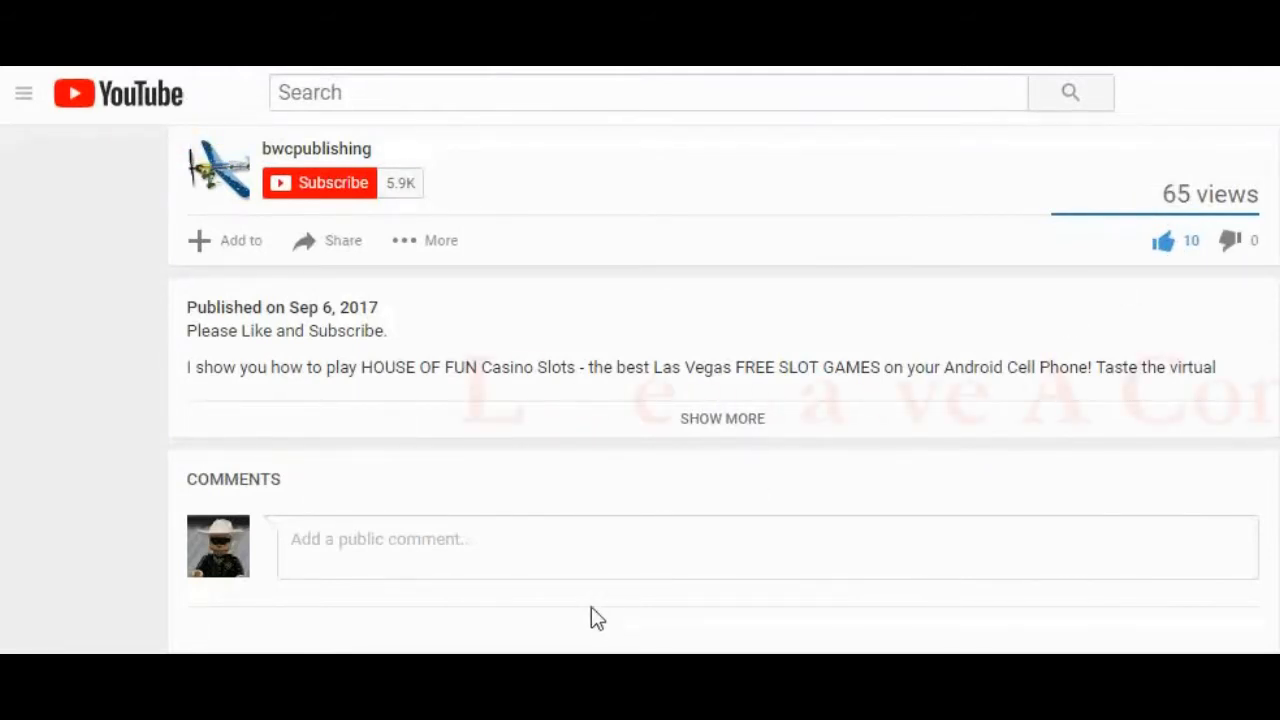
left_click(446, 541)
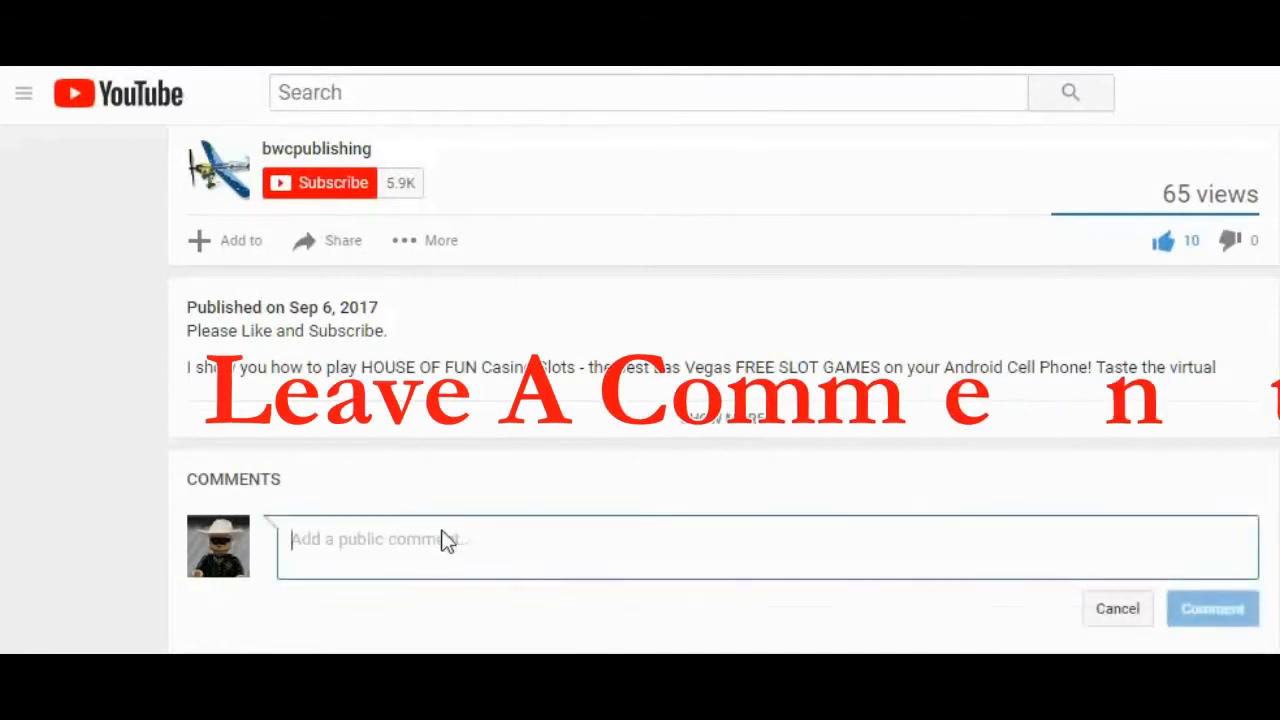